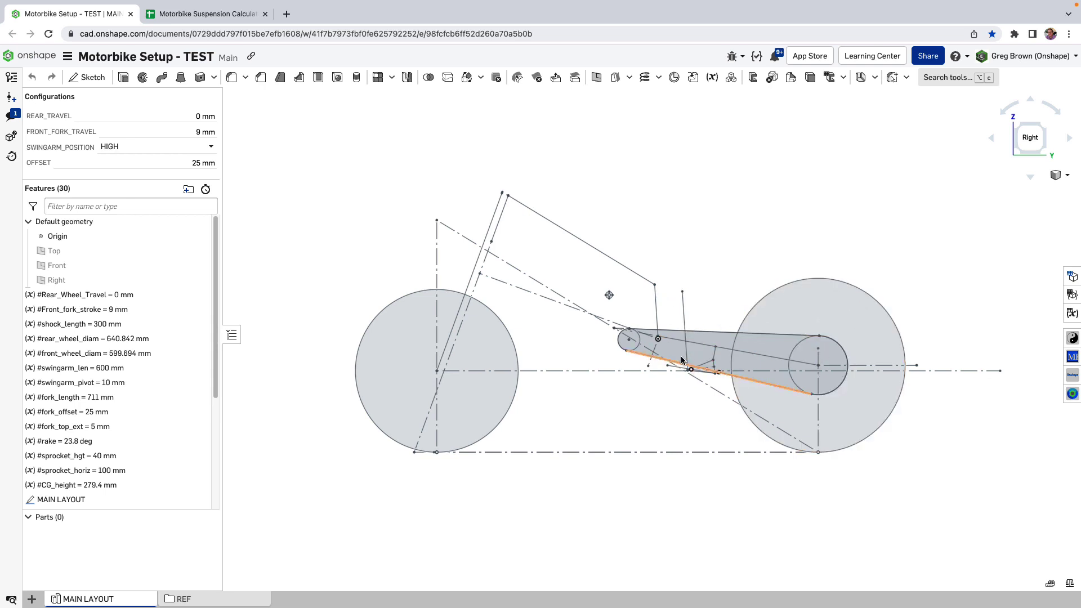
Step: Measure the vertical shock line and the three edges of the linkage triangle
left_click(682, 307)
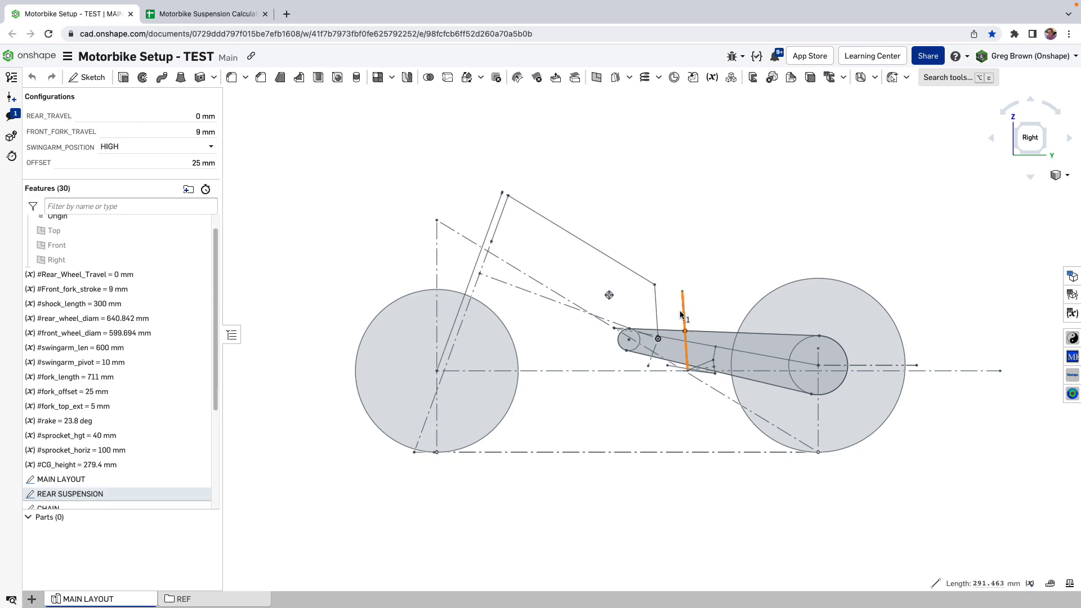
scroll(702, 373, "up", 10)
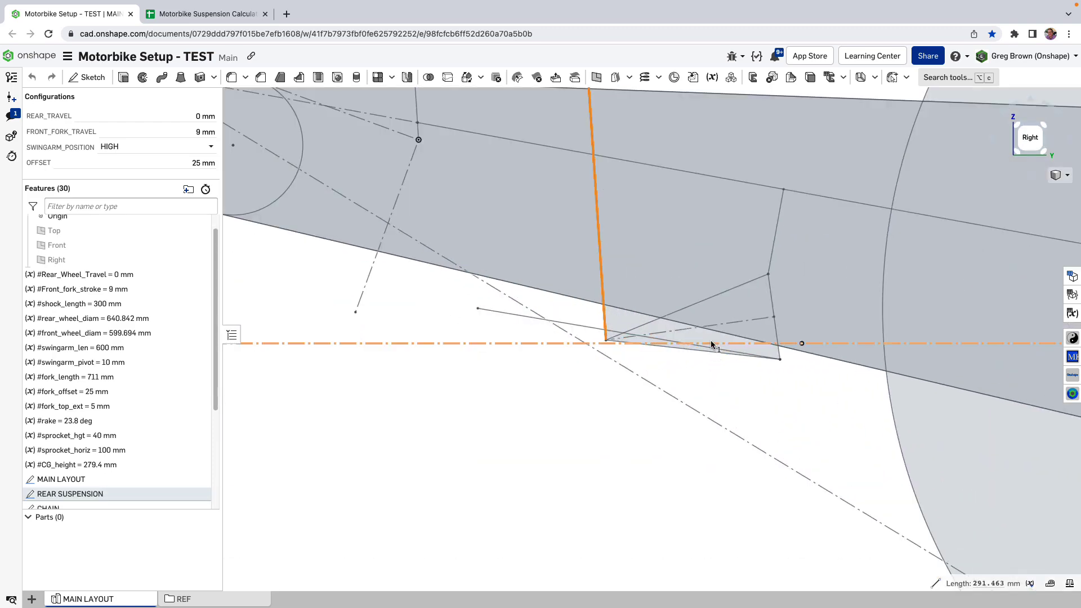
left_click(746, 406)
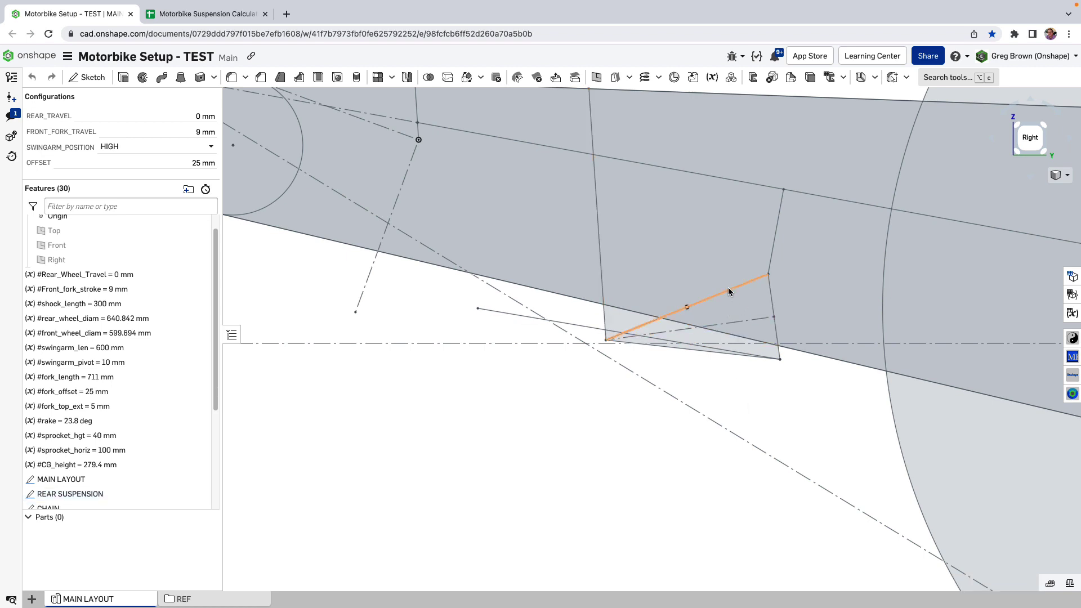
left_click(728, 291)
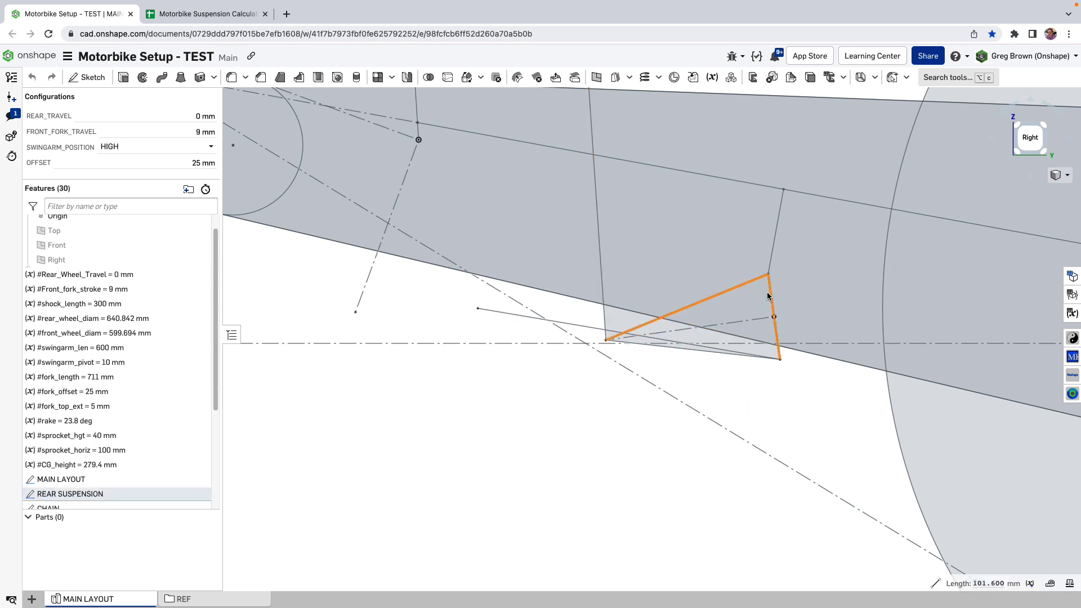
left_click(775, 332)
left_click(633, 344)
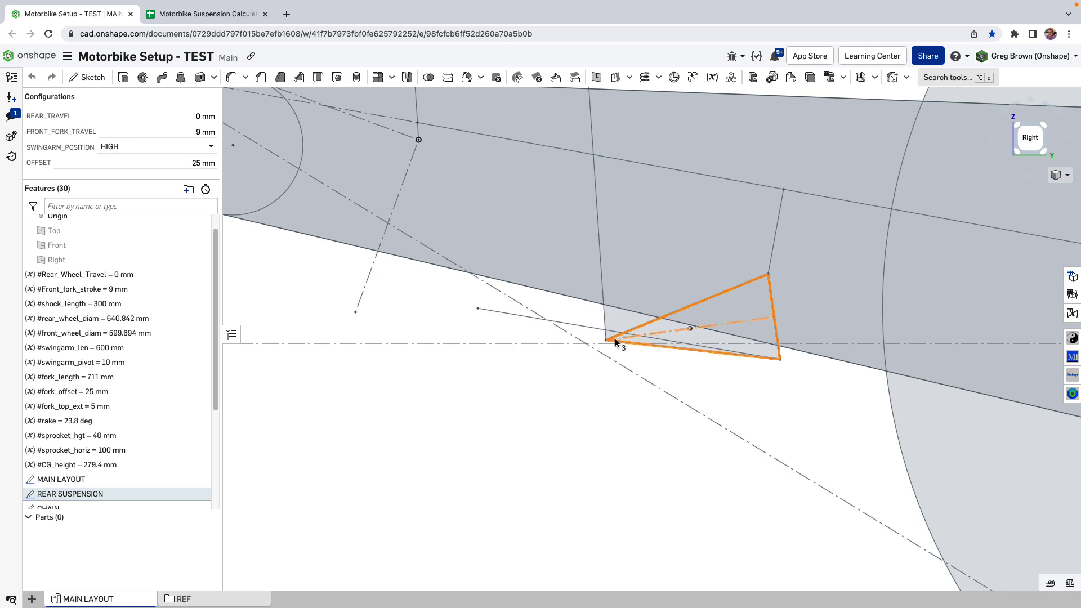
left_click(603, 297)
scroll(615, 434, "down", 5)
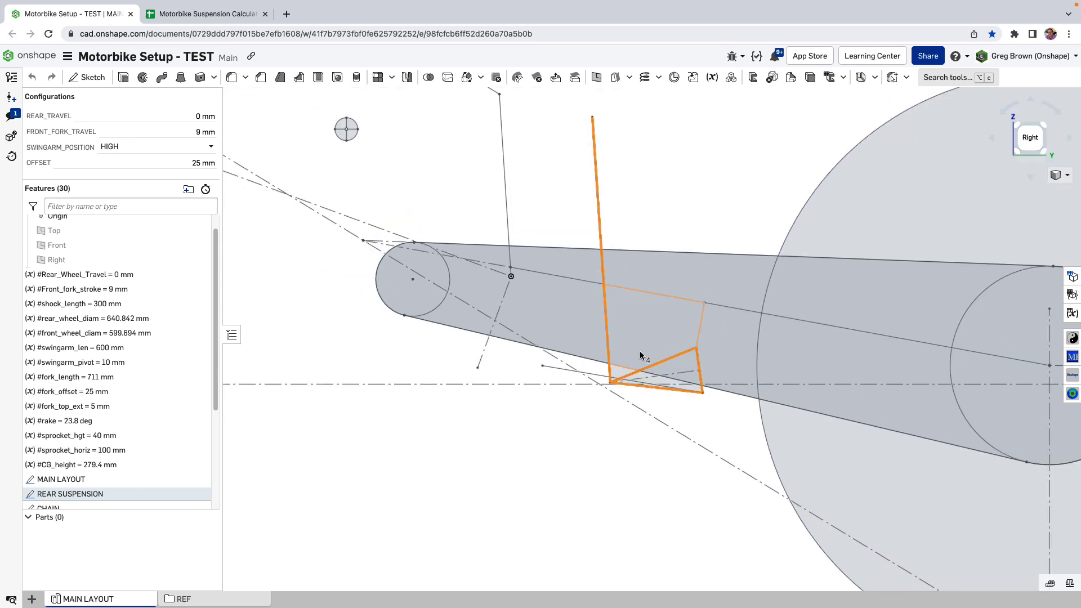
scroll(610, 436, "down", 3)
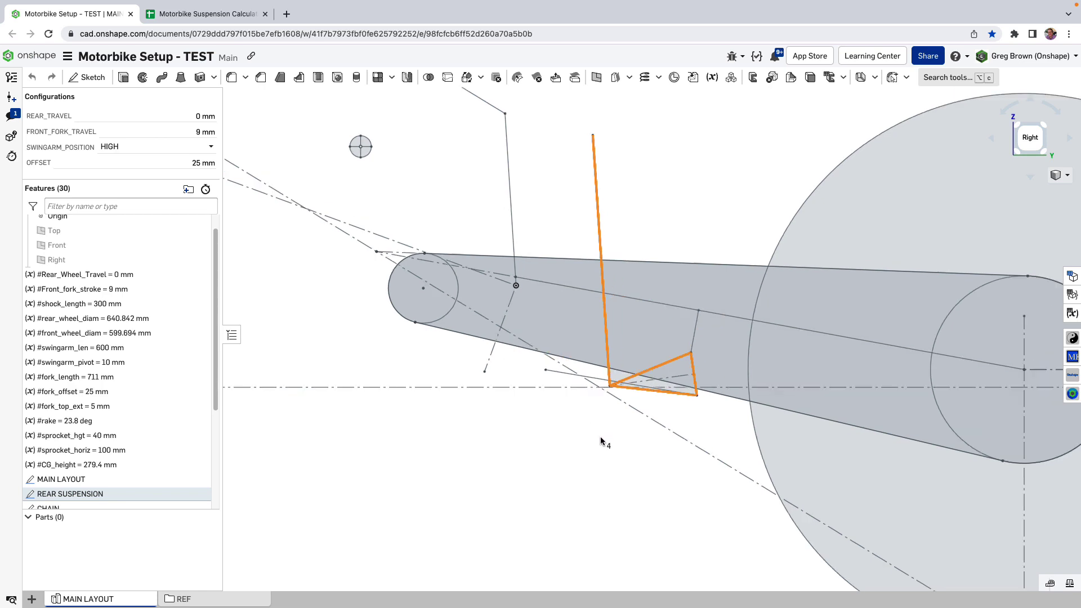
left_click(571, 236)
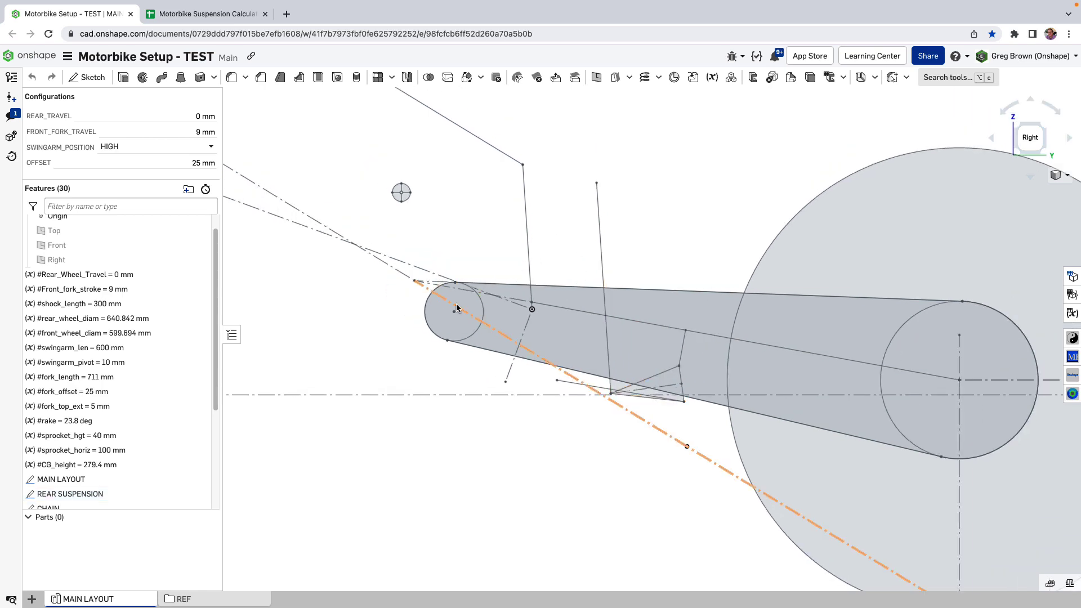
Step: Read the swingarm pivot and front sprocket centre coordinates and the chain tangent line lengths
left_click(532, 304)
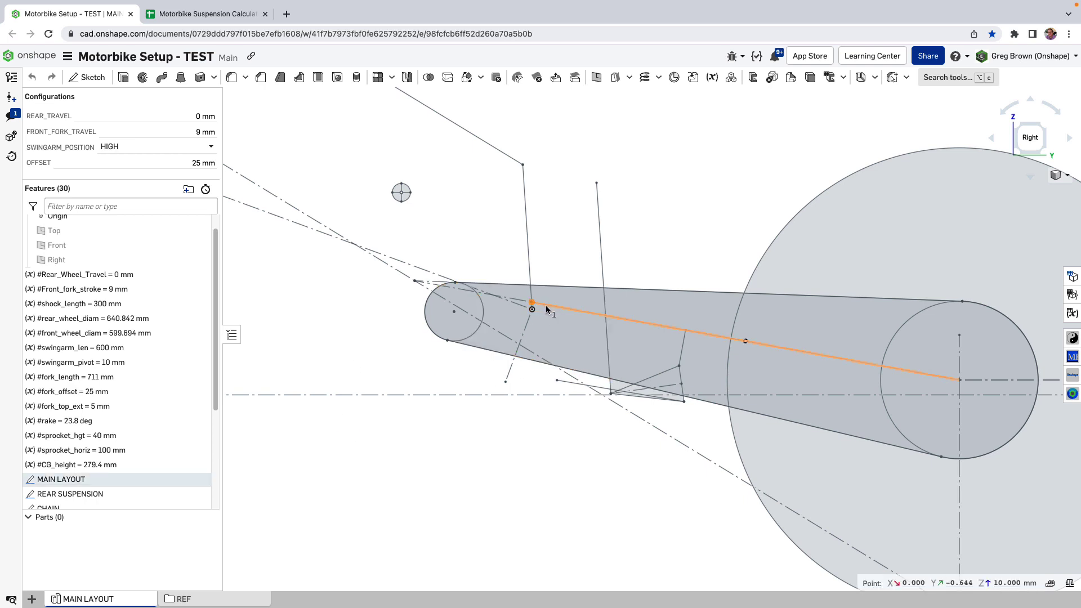
left_click(454, 311)
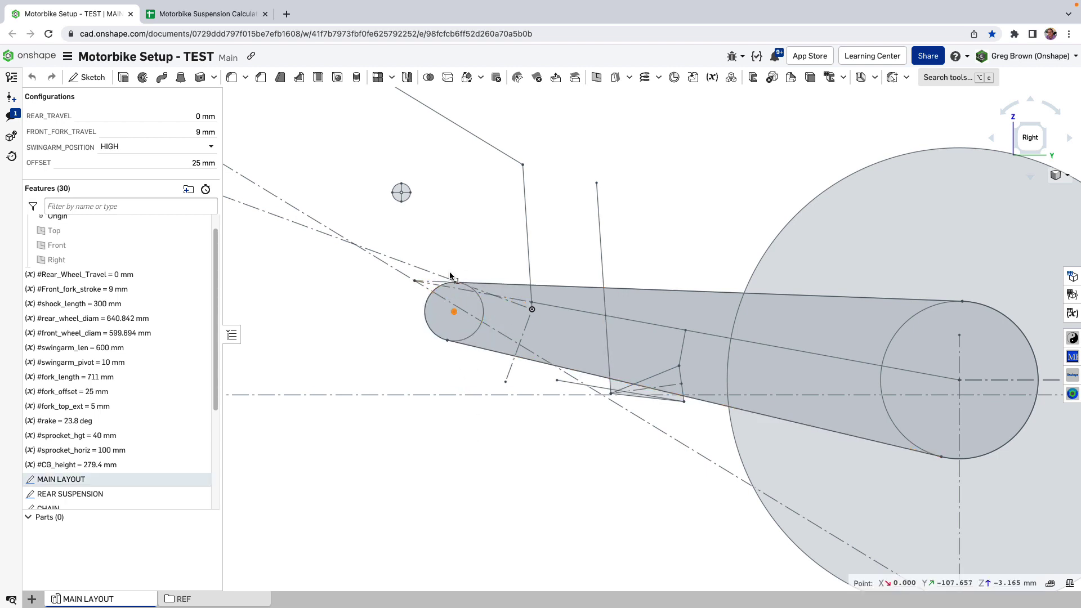
left_click(512, 279)
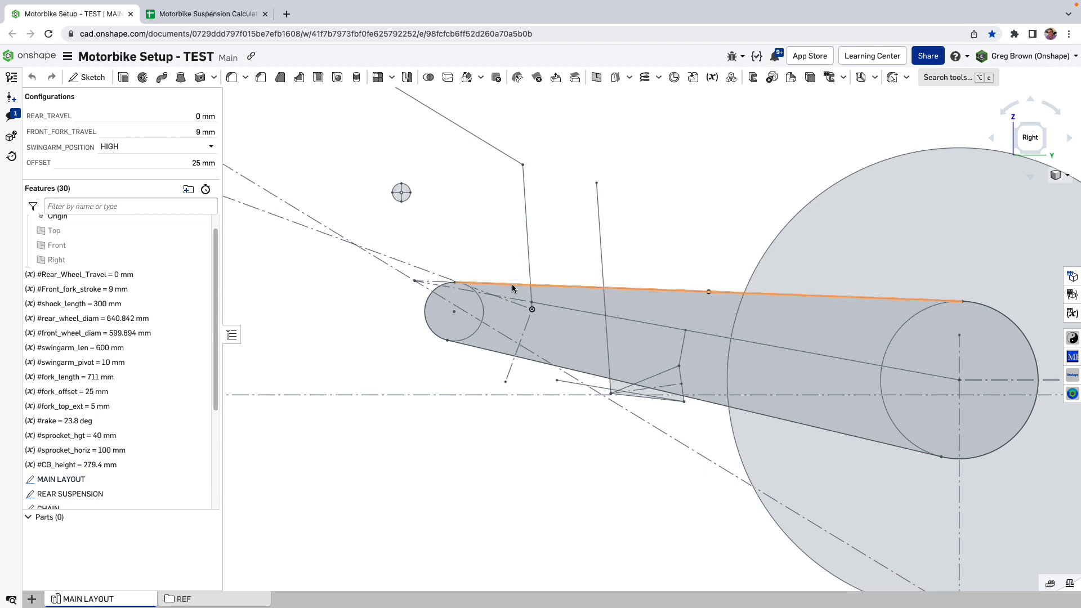
left_click(512, 284)
left_click(495, 355)
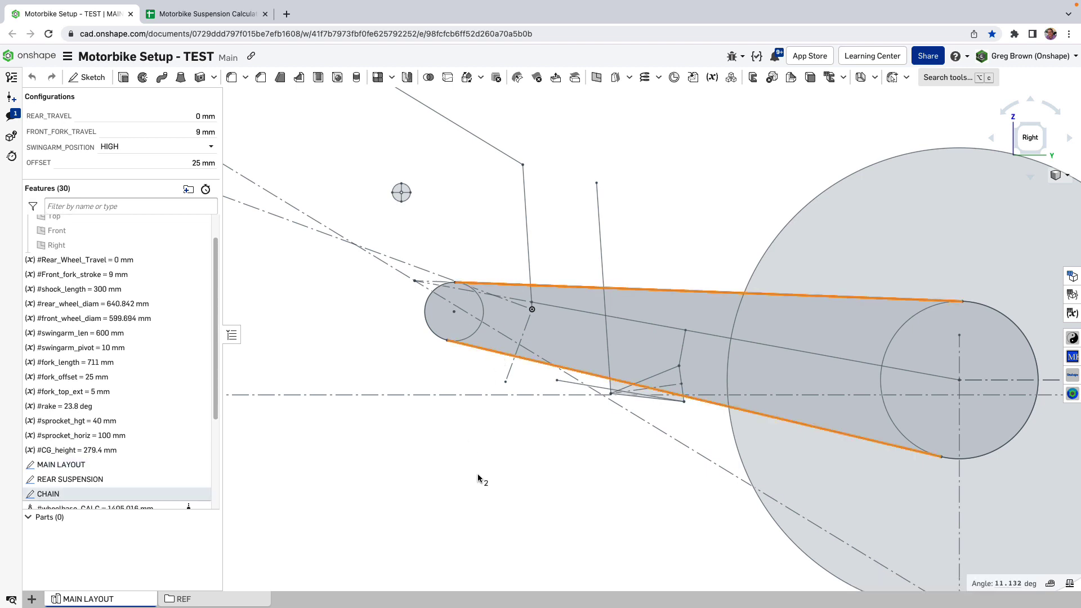
left_click(467, 447)
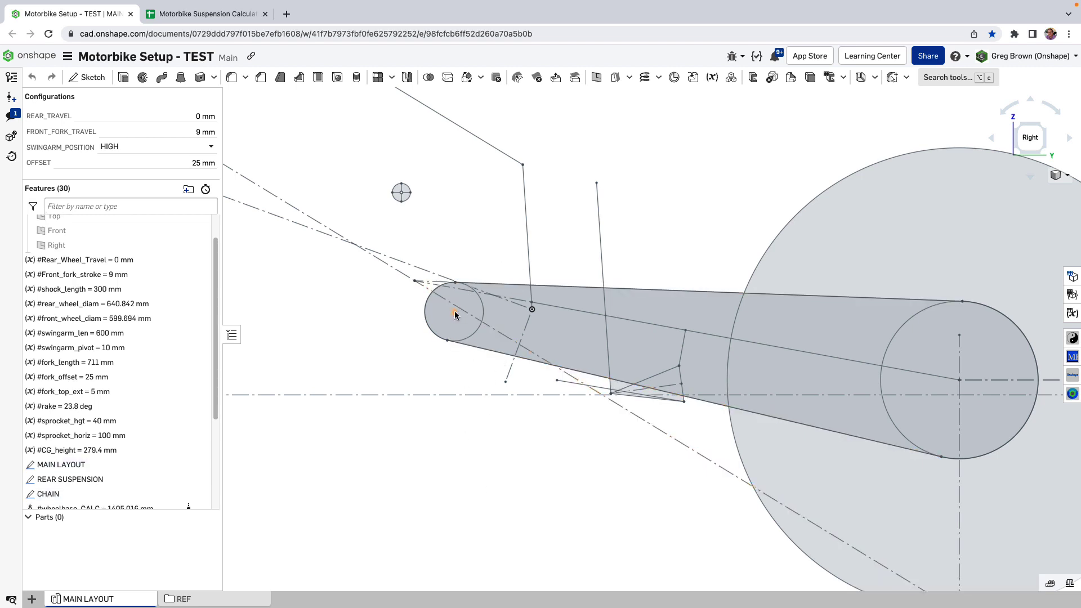
left_click(558, 285)
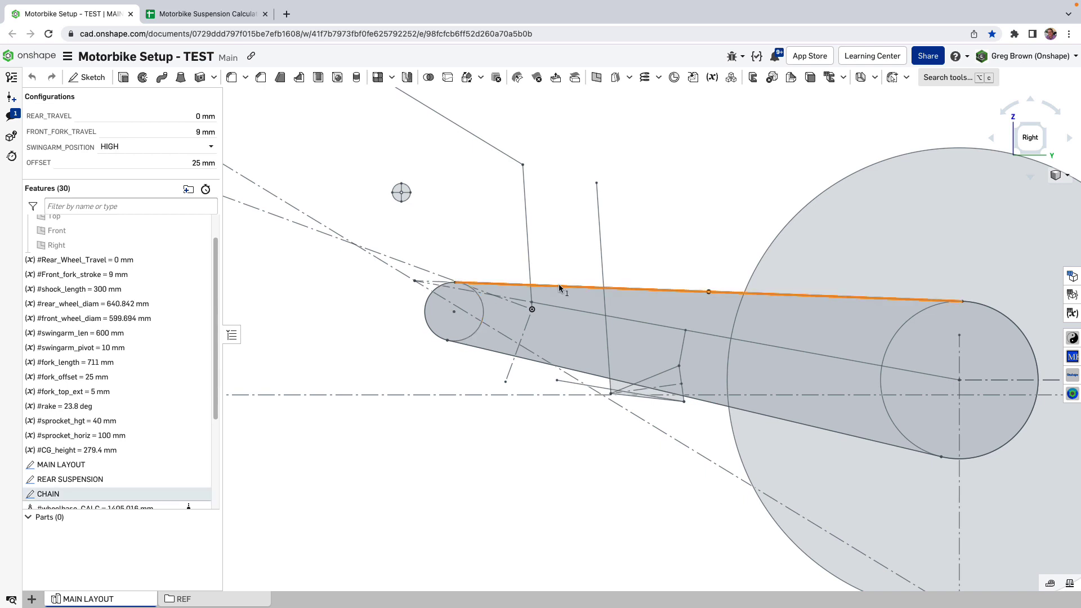
scroll(732, 444, "down", 4)
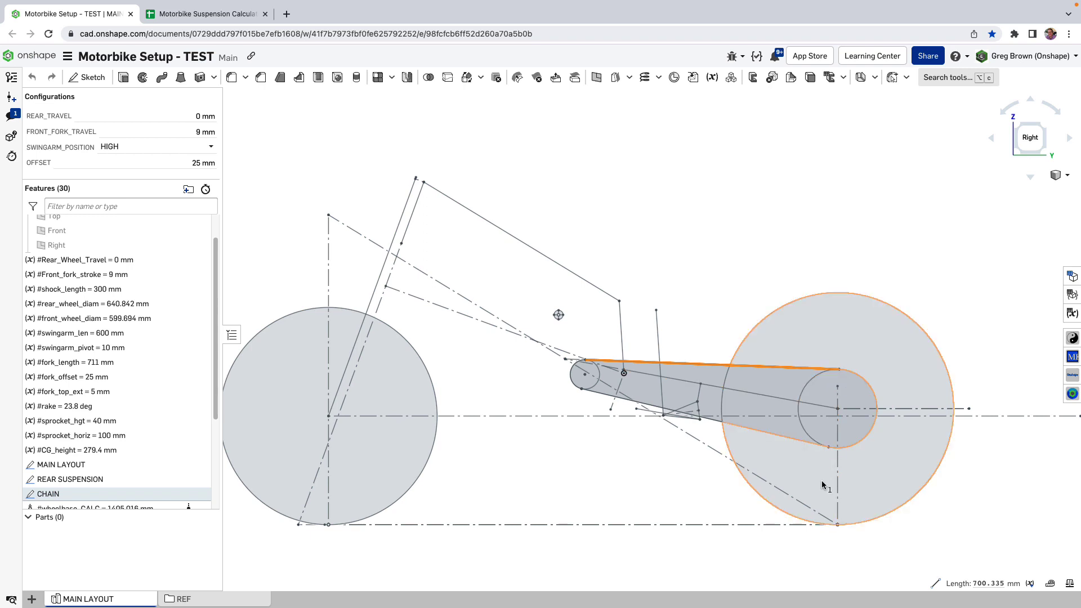
scroll(856, 312, "down", 1)
key("Escape")
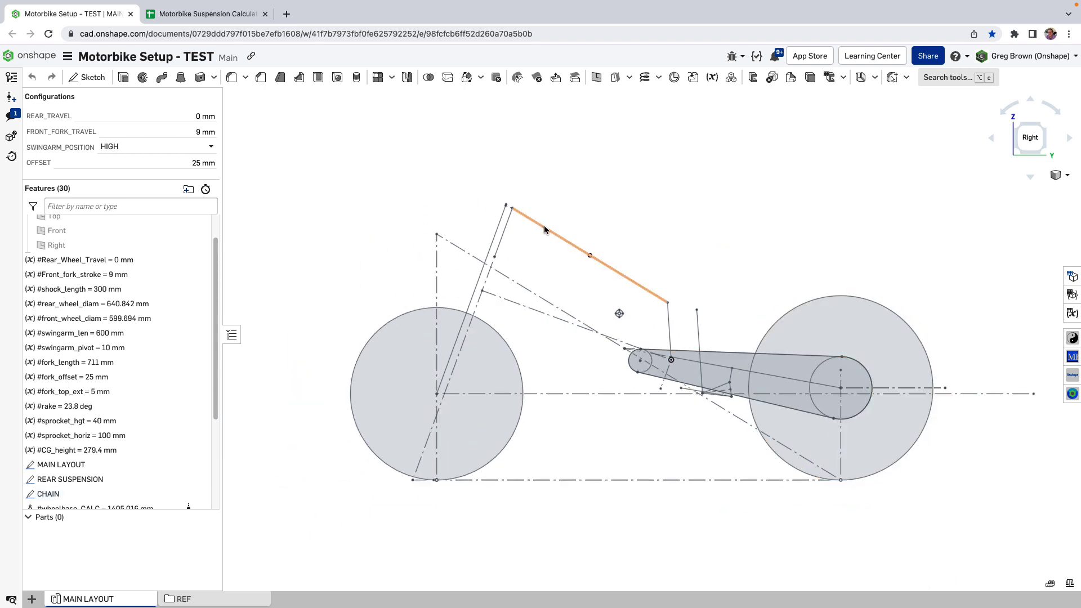
Step: Inspect the top linkage, vertical link and upper-left lines, plus the reference point coordinates
left_click(647, 290)
left_click(670, 324)
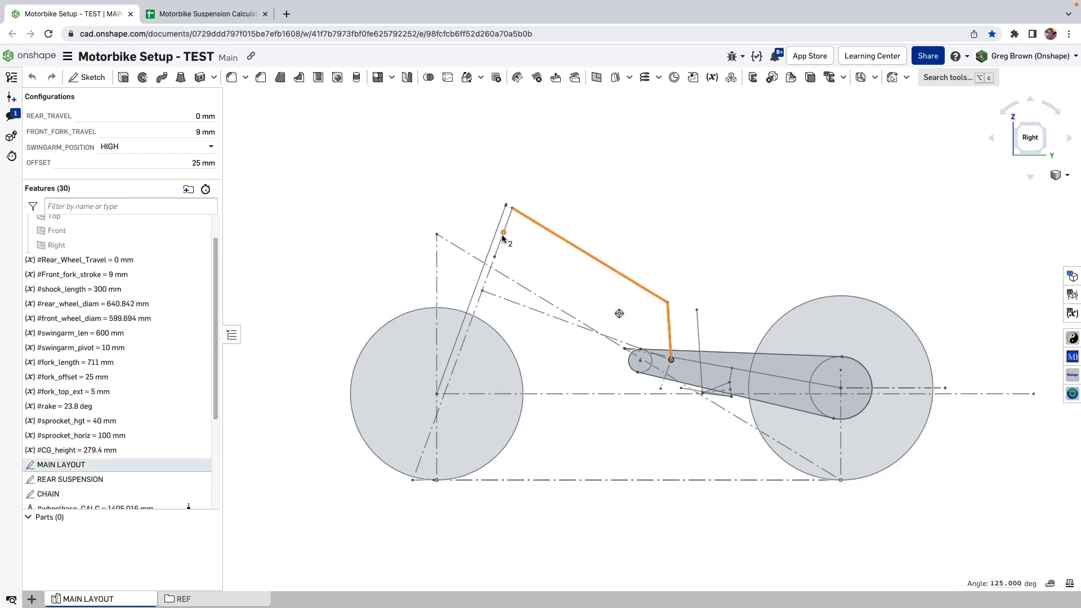
left_click(500, 241)
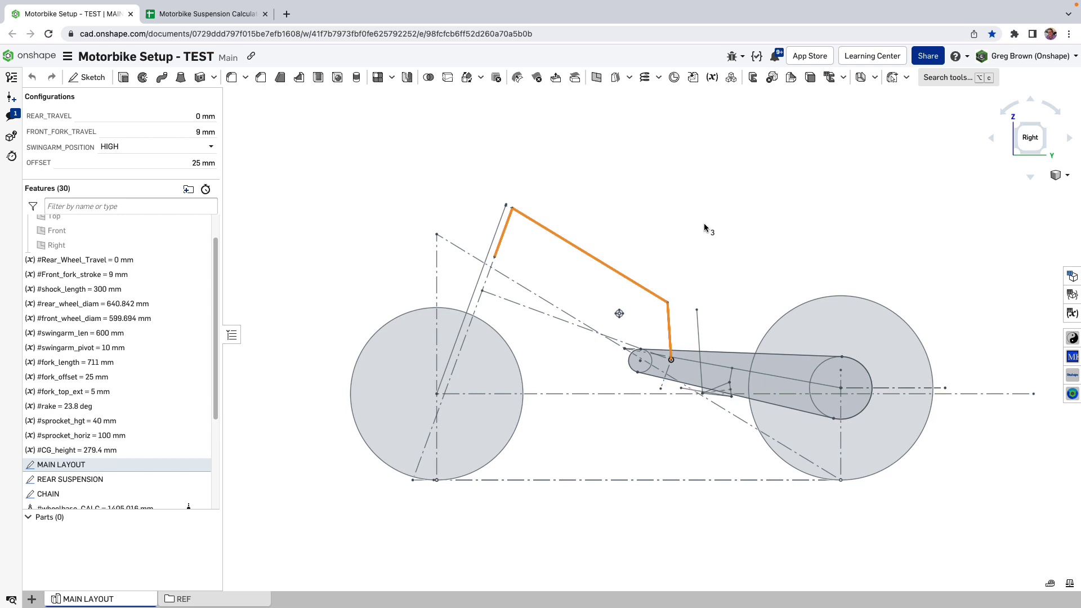
scroll(677, 333, "up", 5)
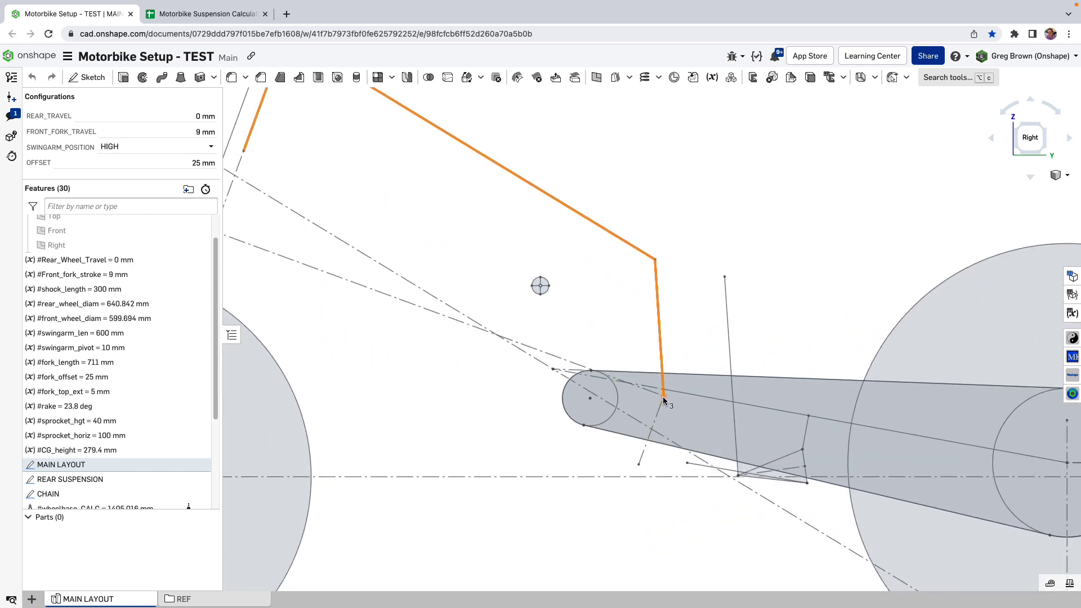
scroll(664, 396, "down", 4)
left_click(621, 305)
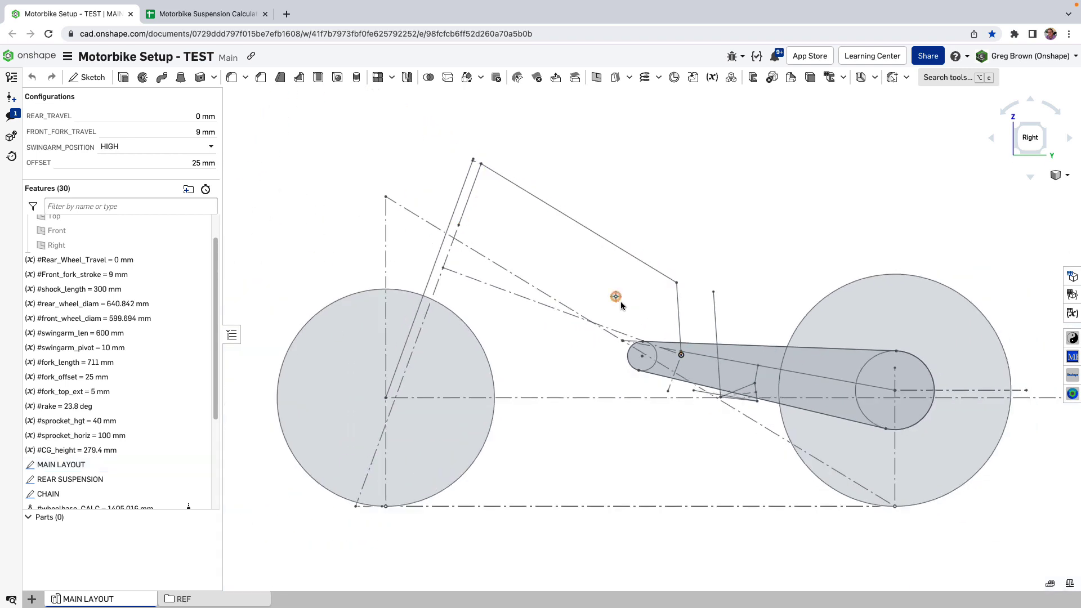
left_click(616, 298)
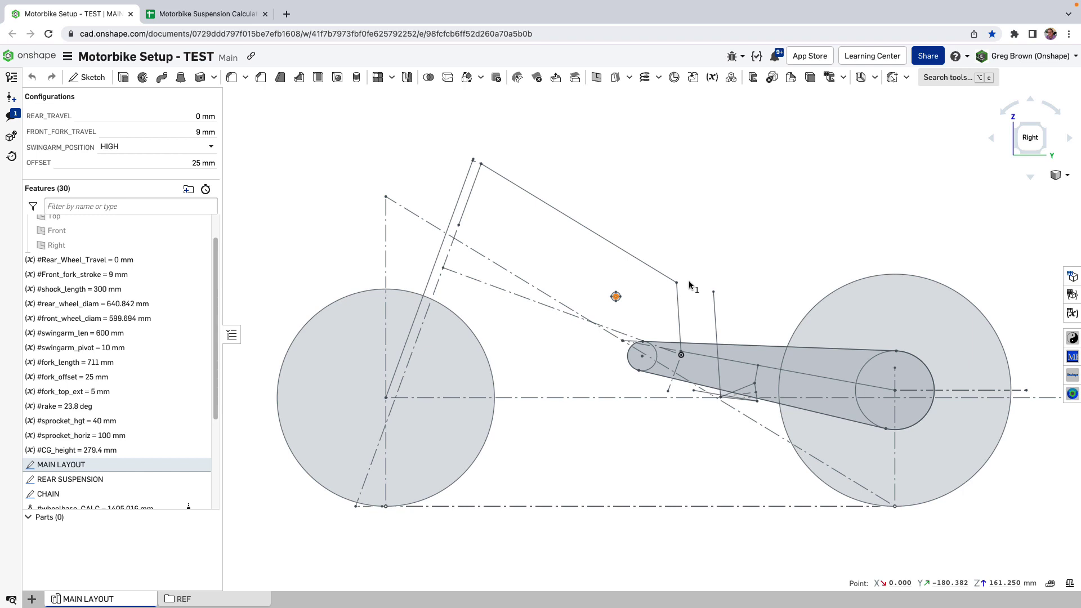
left_click(689, 285)
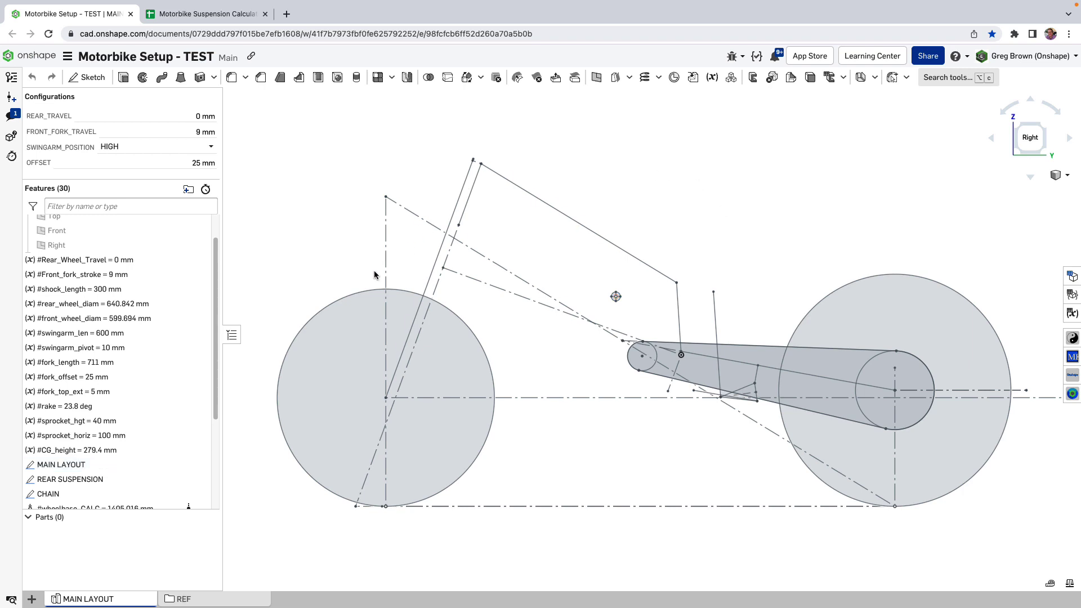
Step: Highlight the geometry of the MAIN LAYOUT, REAR SUSPENSION and CHAIN sketches in turn
left_click(180, 464)
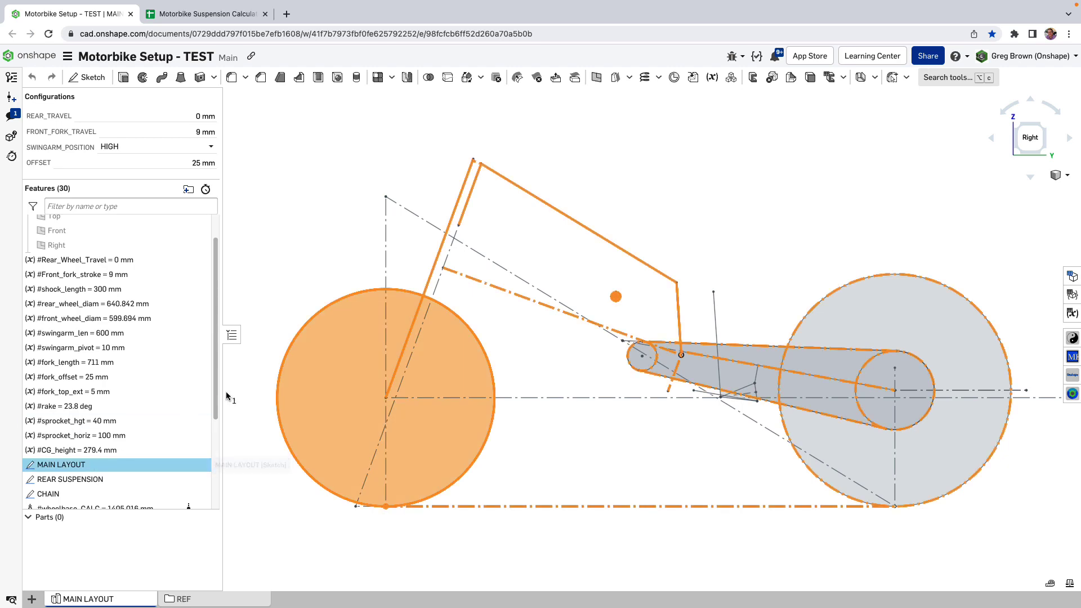
left_click(251, 398)
left_click(90, 466)
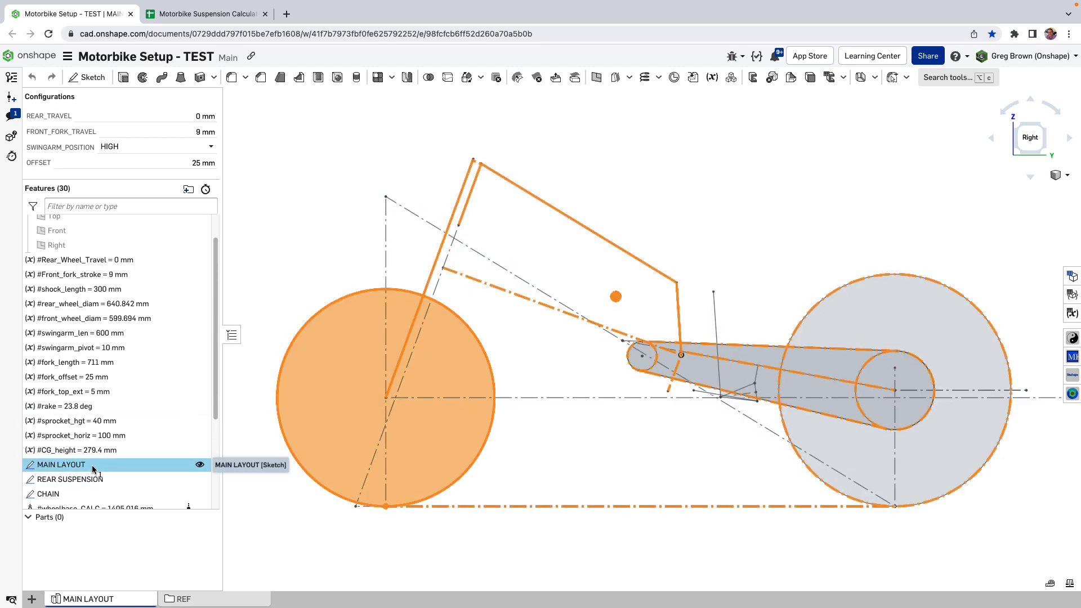
left_click(112, 480)
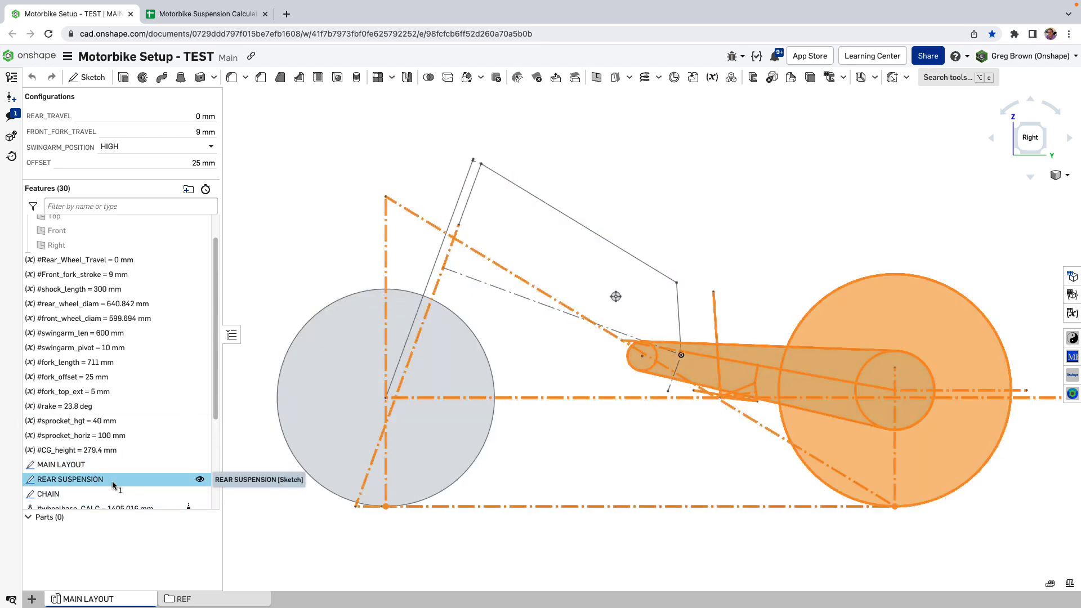
left_click(709, 457)
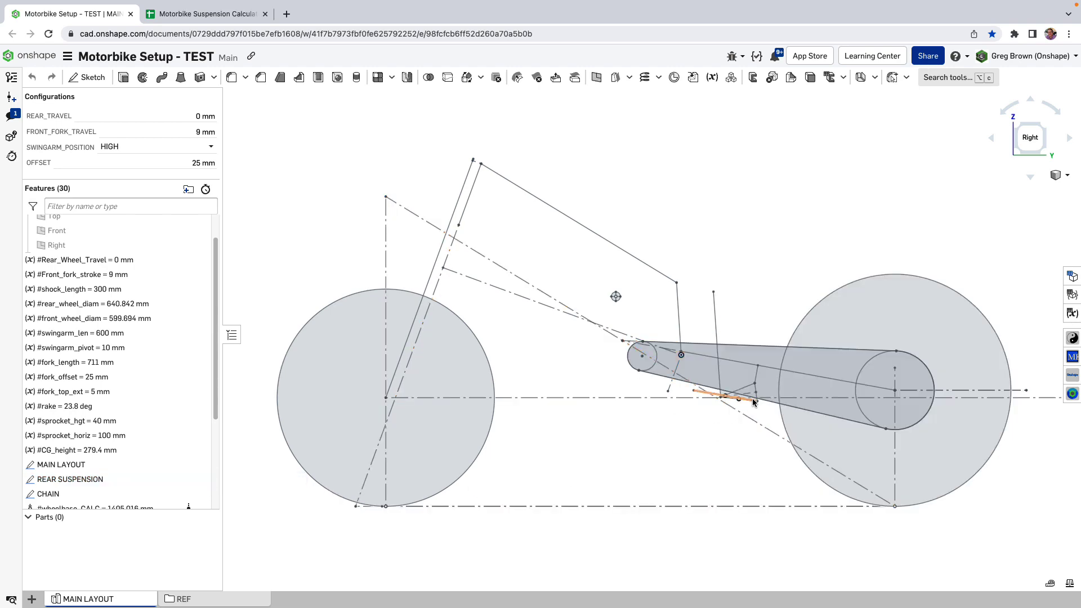
left_click(117, 494)
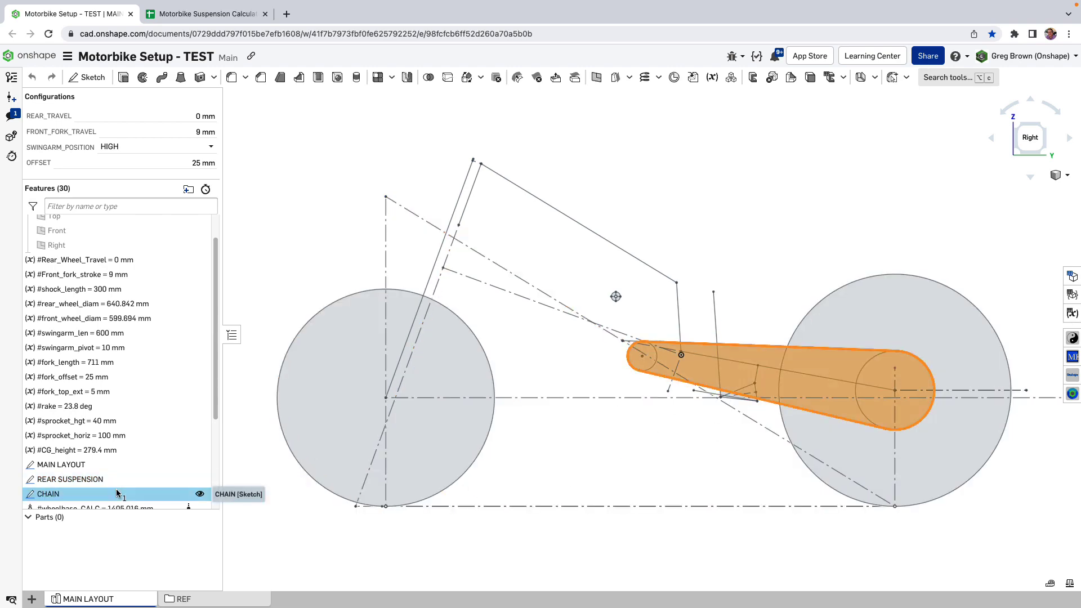
scroll(159, 446, "down", 2)
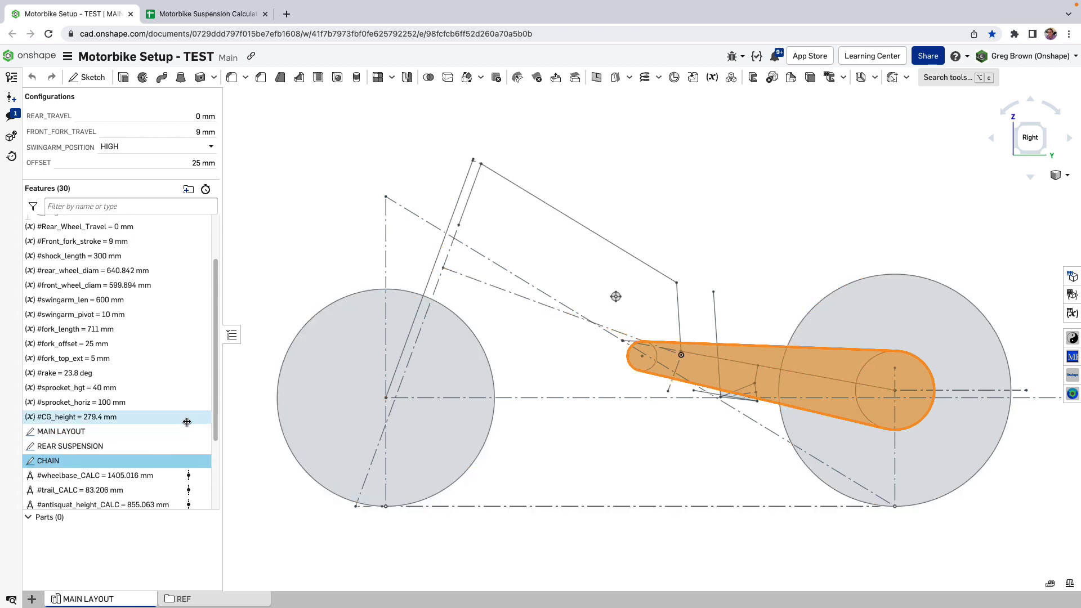
left_click(239, 368)
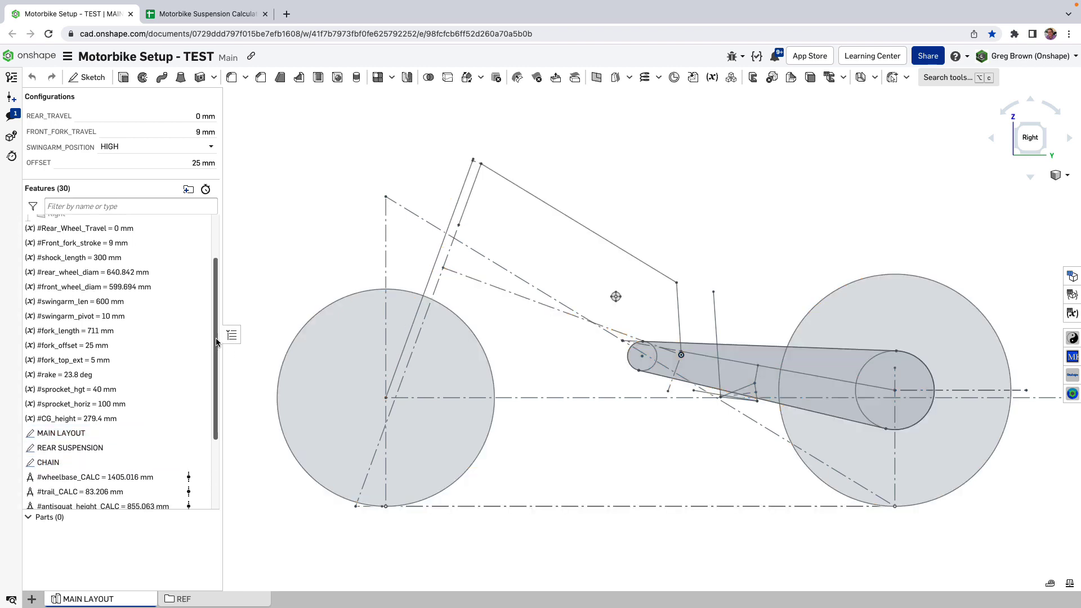
scroll(181, 299, "up", 3)
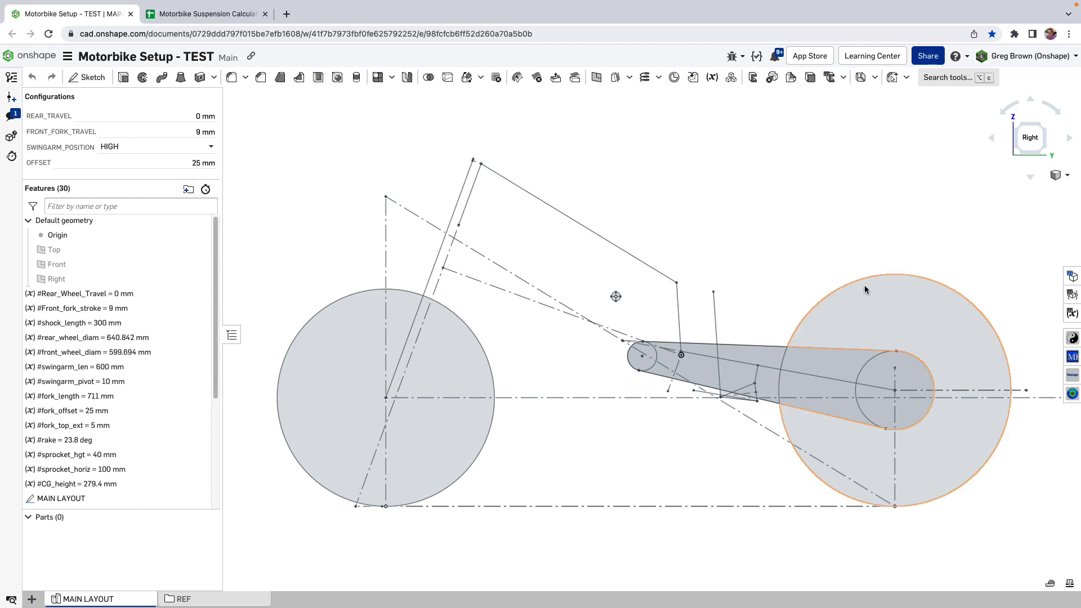
Step: Review the configuration inputs, confirm the fork lines are 25 mm apart, then close the setup
left_click(1071, 278)
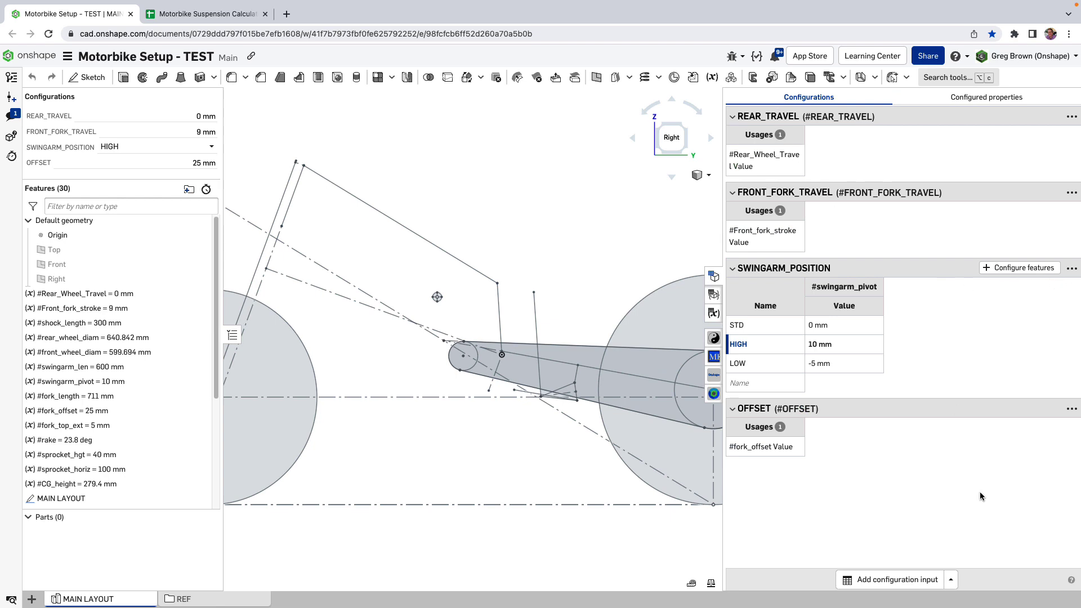
left_click(950, 579)
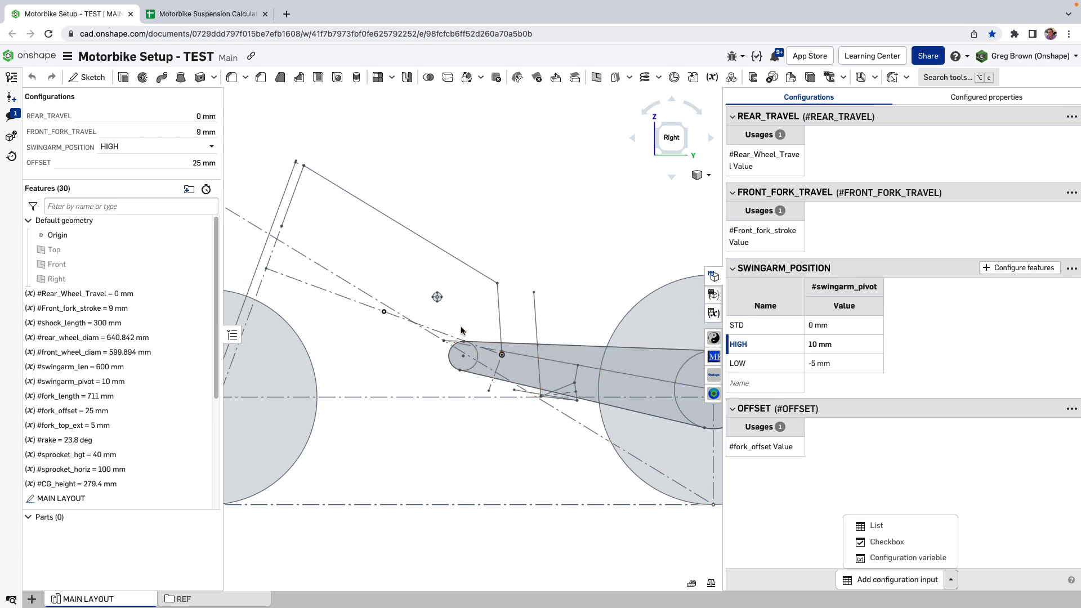
left_click(292, 175)
left_click(302, 172)
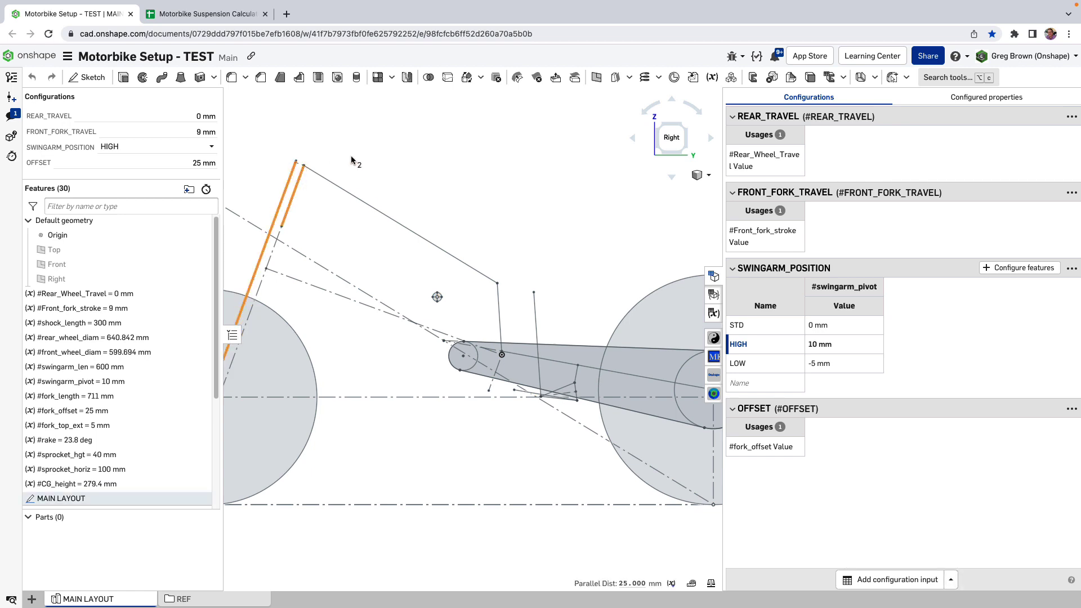
left_click(424, 156)
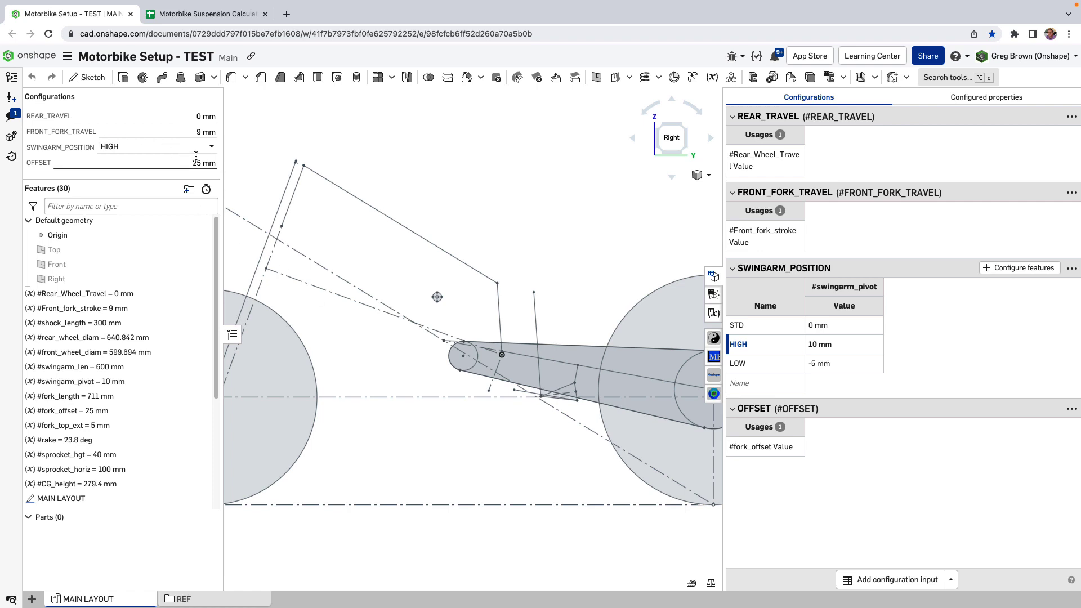
left_click(713, 276)
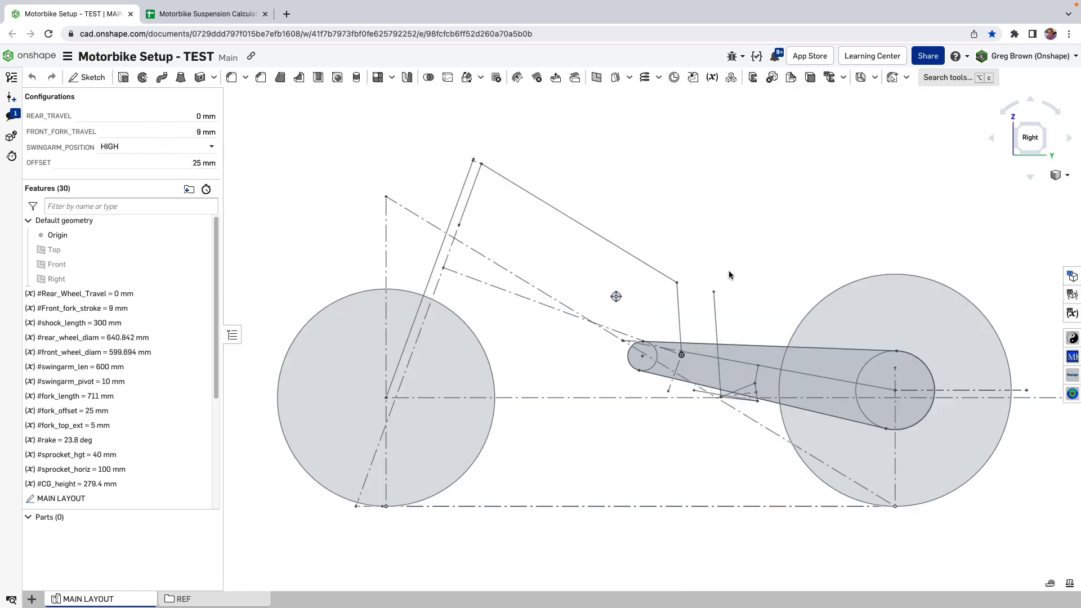
Step: Set REAR_TRAVEL to 100 mm, then back to 0 mm
left_click(189, 115)
type("100")
key("Return")
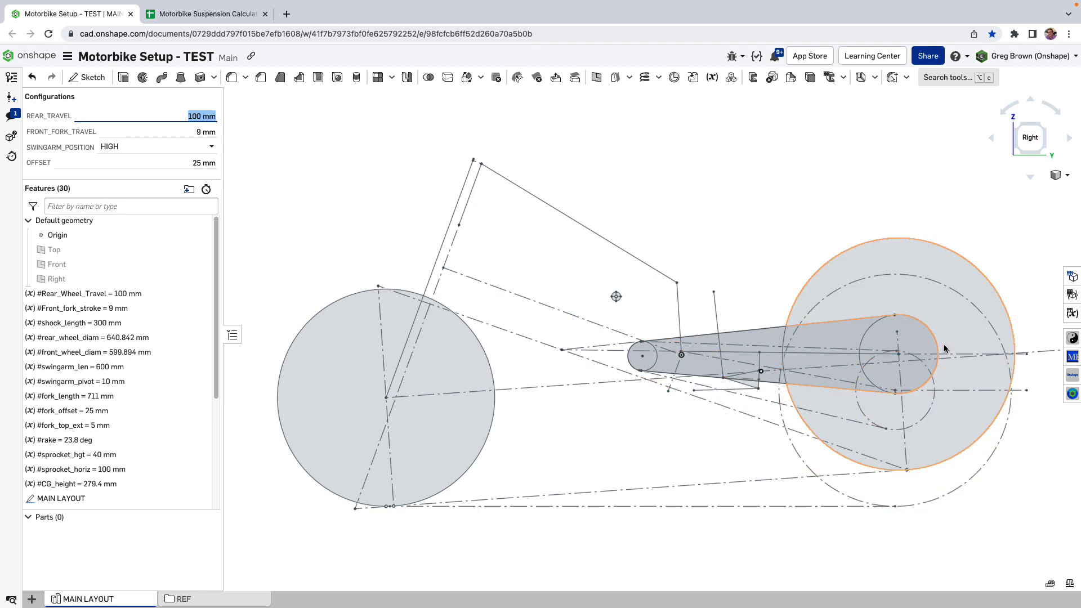
type("0")
key("Return")
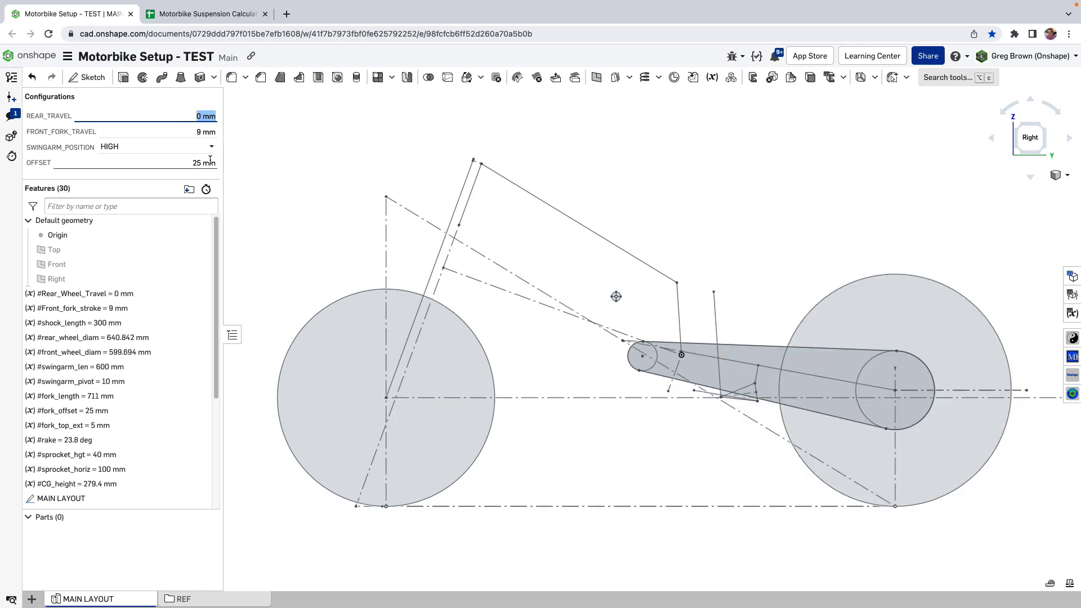
Step: Set FRONT_FORK_TRAVEL to 100 mm, back to 0 mm, then enter 120
key("Tab")
type("1")
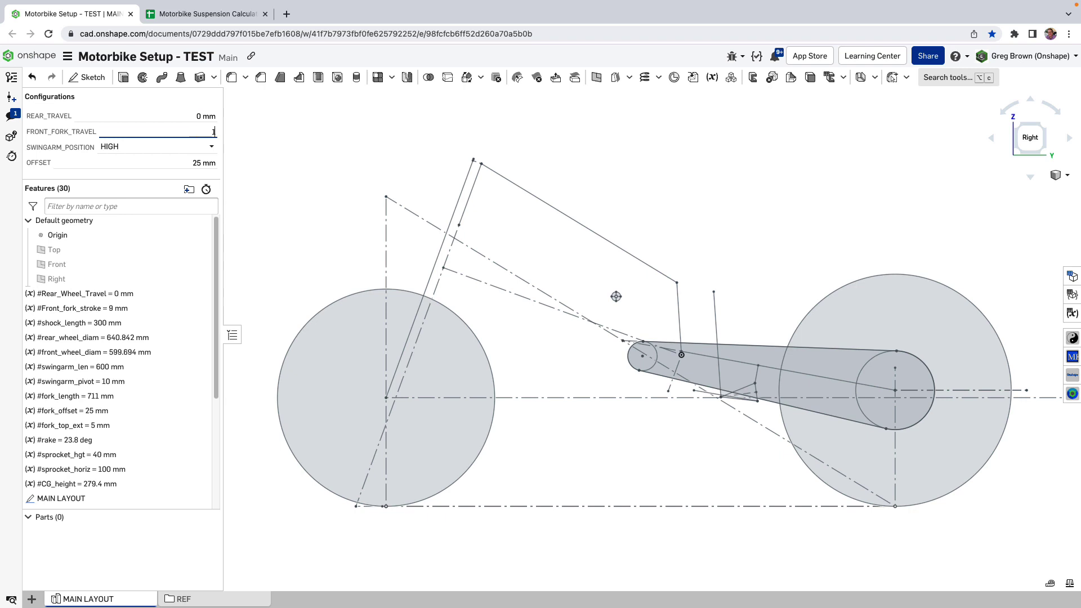
key("Return")
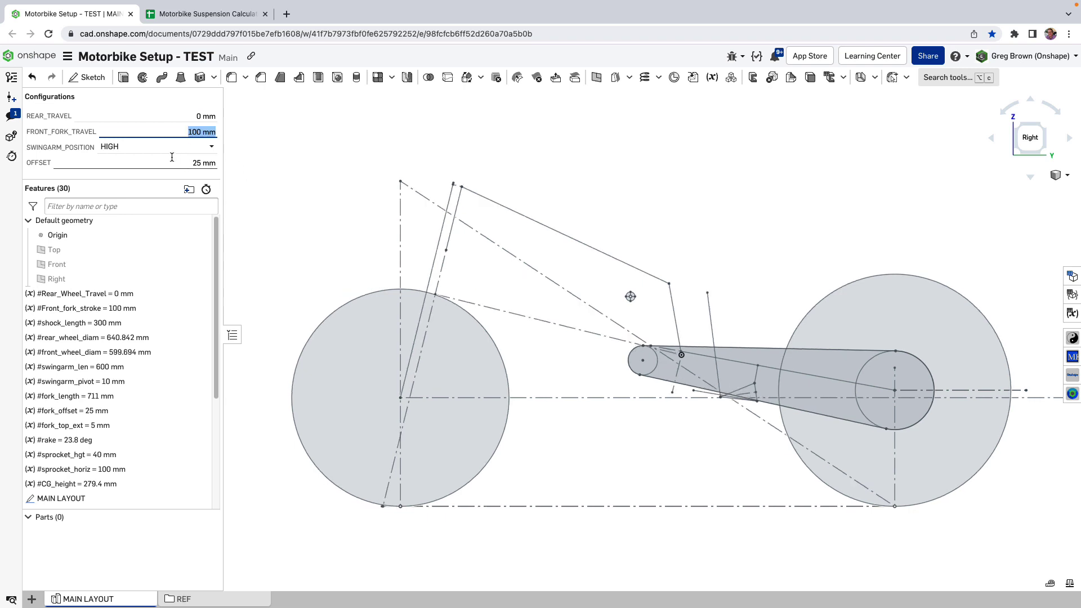
type("0")
key("Return")
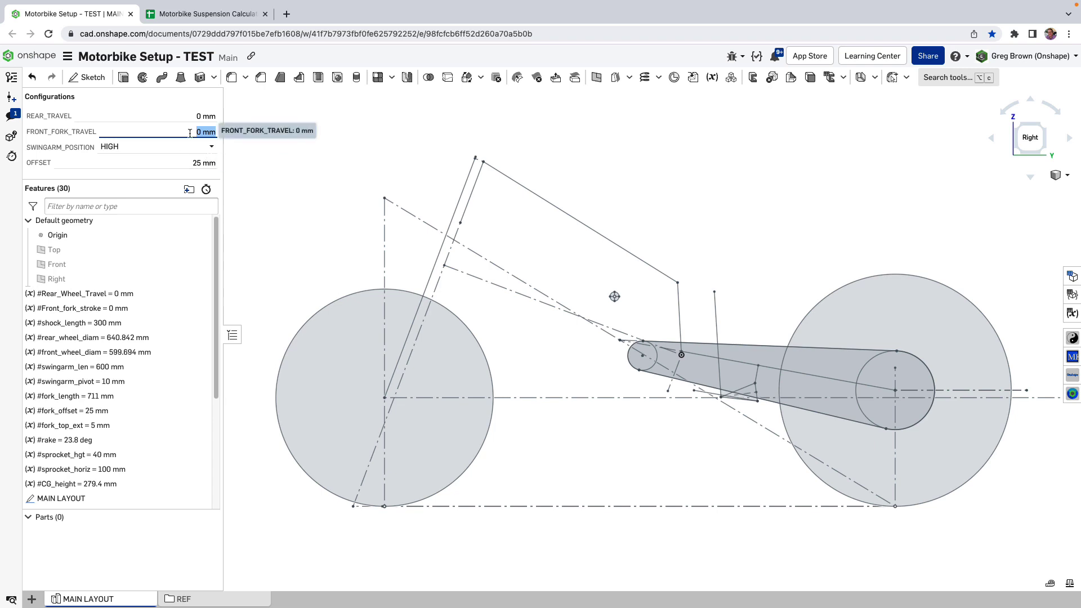
type("120")
Step: Apply 120 mm of FRONT_FORK_TRAVEL, inspect the compressed fork, then reset it to 0 mm
key("Return")
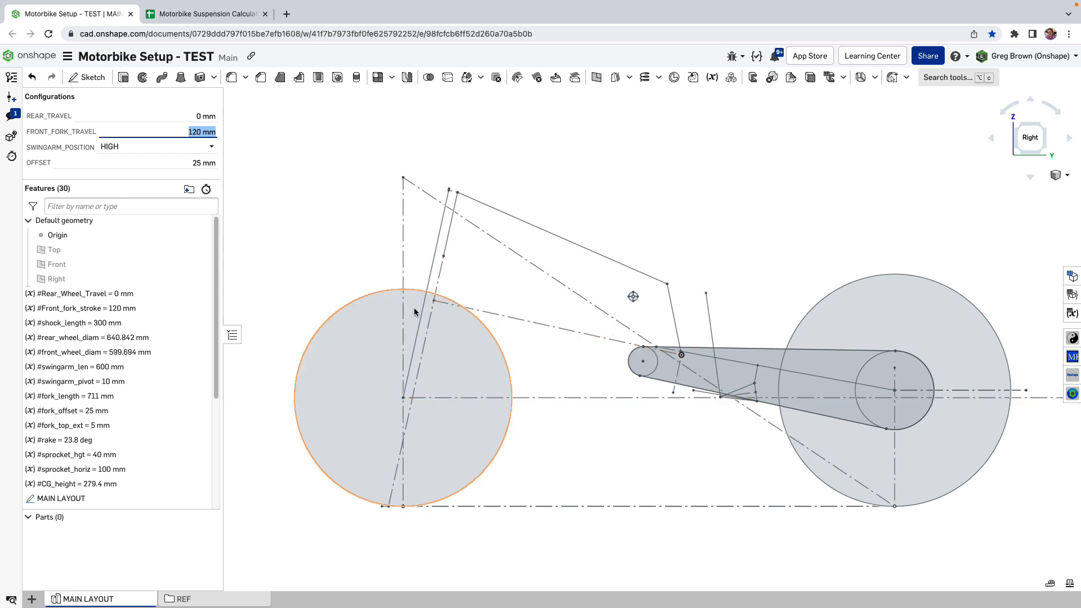
scroll(896, 388, "up", 1)
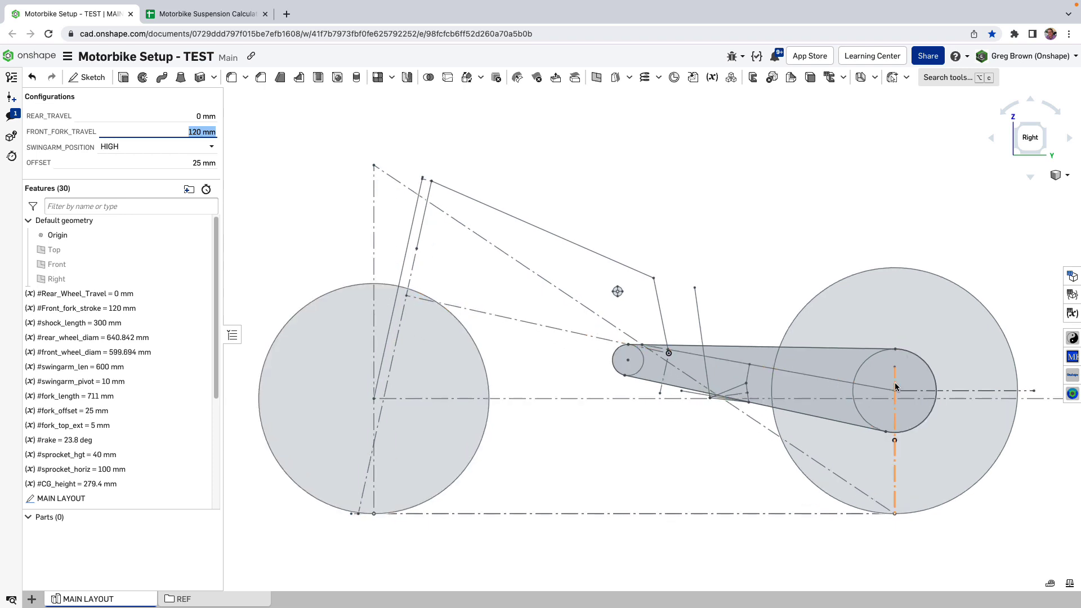
left_click(158, 132)
type("0")
key("Return")
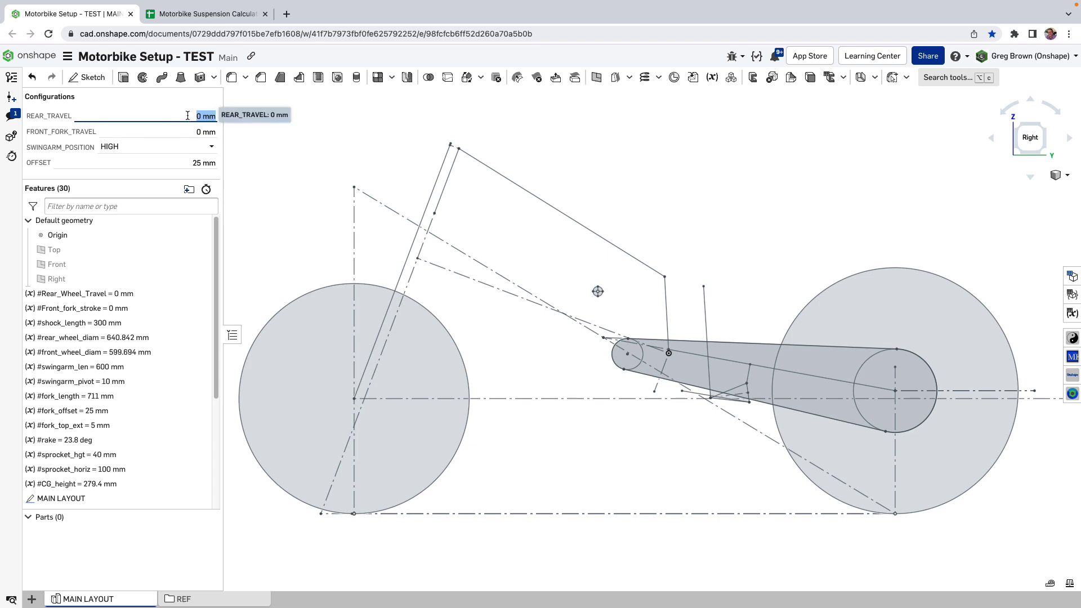
Step: Set REAR_TRAVEL to 130 mm to view the lowered swingarm, then return it to 0 mm
type("130")
key("Return")
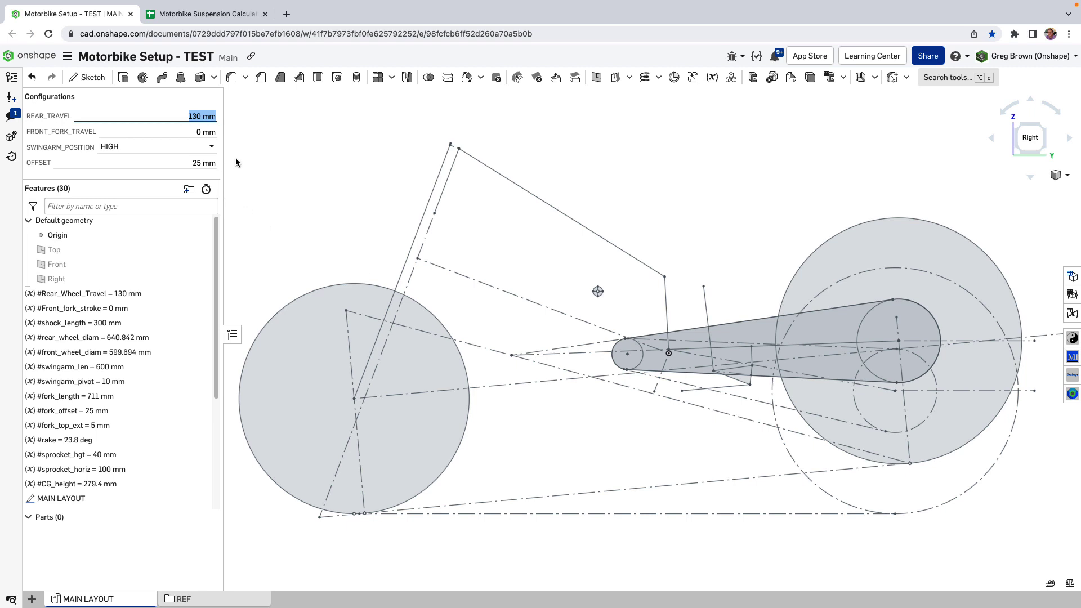
type("0")
key("Return")
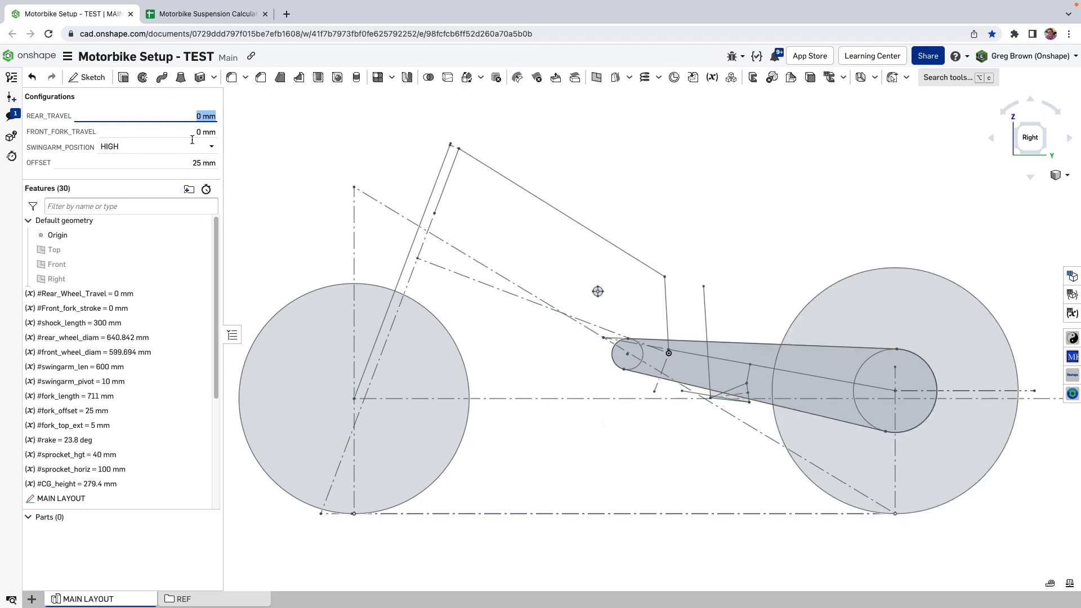
Step: Scroll to the _CALC features, search tools for 'measurem', then bring up #wheelbase_CALC's actions
scroll(218, 270, "down", 1)
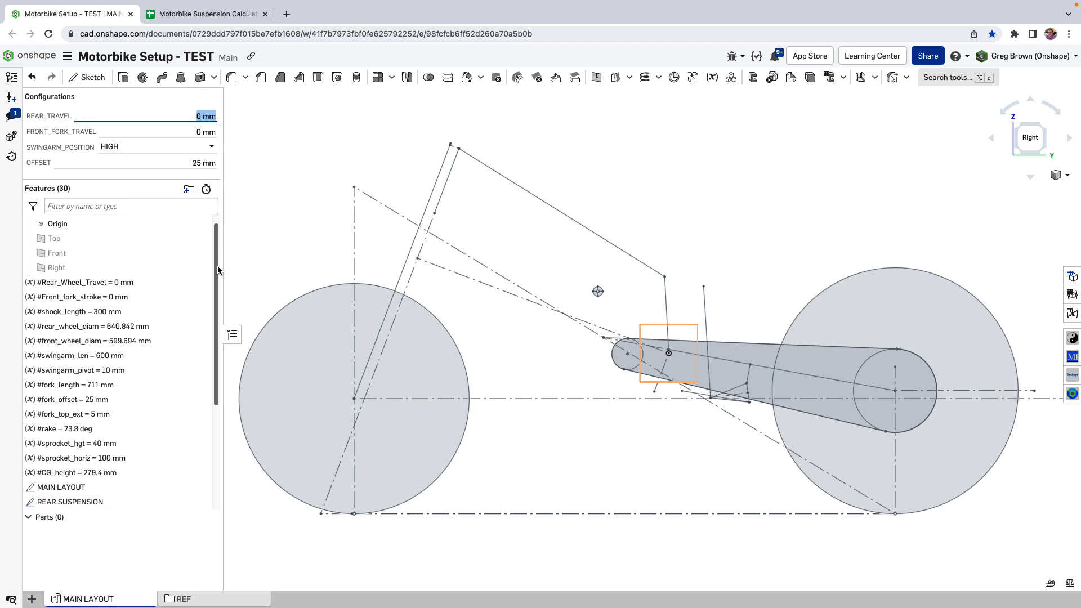
scroll(219, 269, "down", 5)
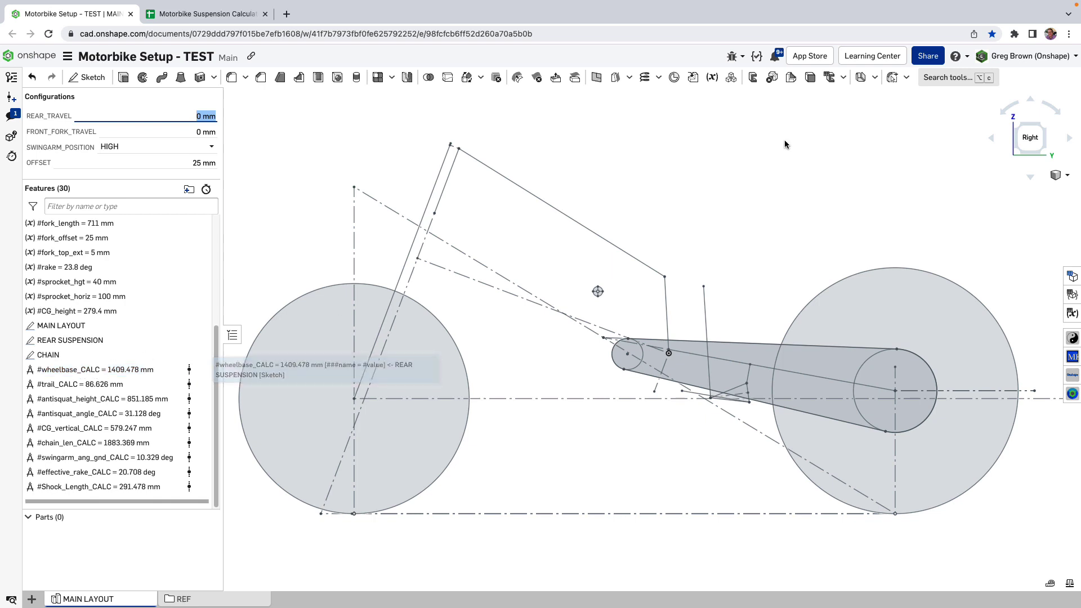
left_click(905, 78)
left_click(954, 79)
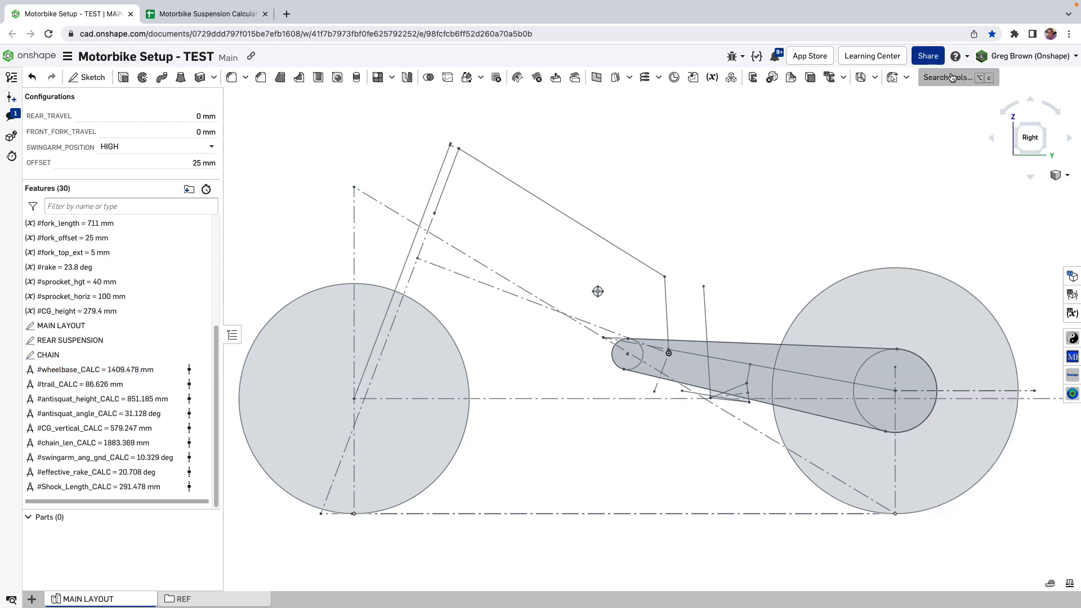
type("measurem")
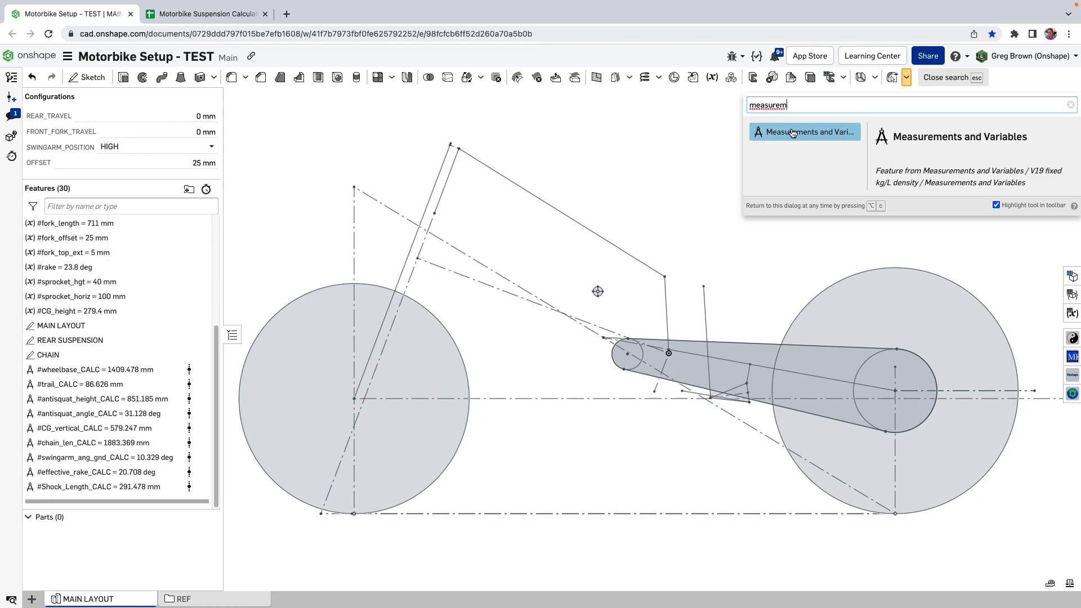
left_click(1070, 105)
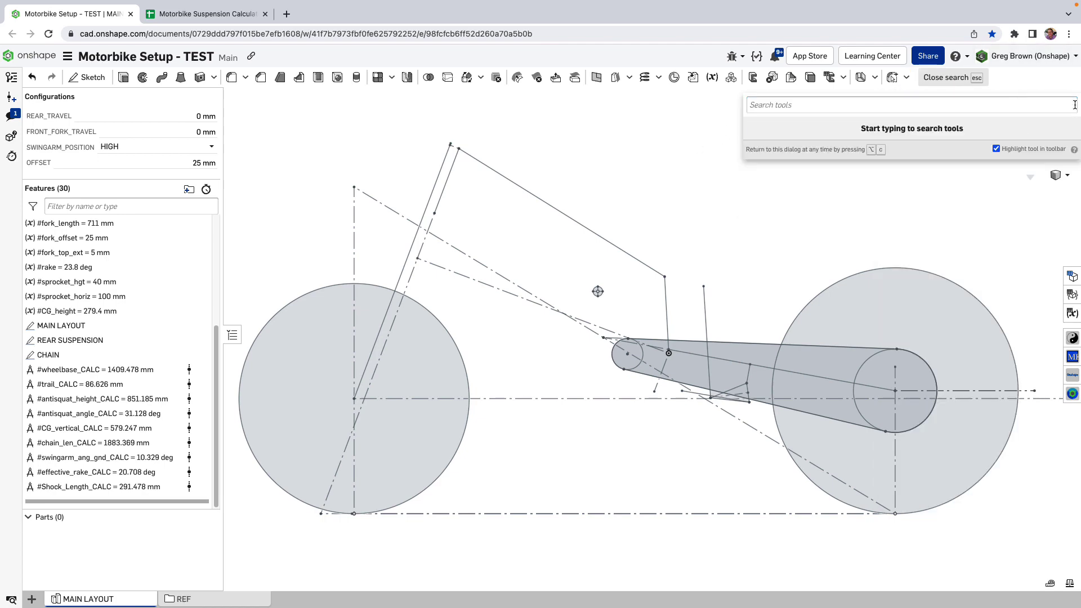
key("Escape")
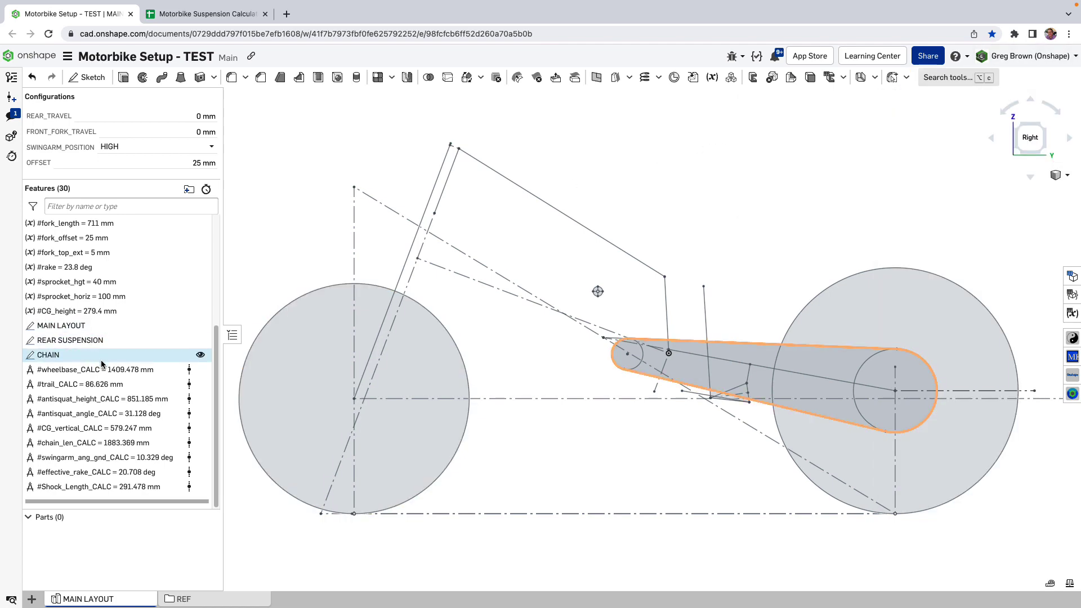
right_click(99, 374)
Step: Edit #wheelbase_CALC, verify its 1409.478 mm distance between two REAR SUSPENSION edges, and accept
left_click(137, 386)
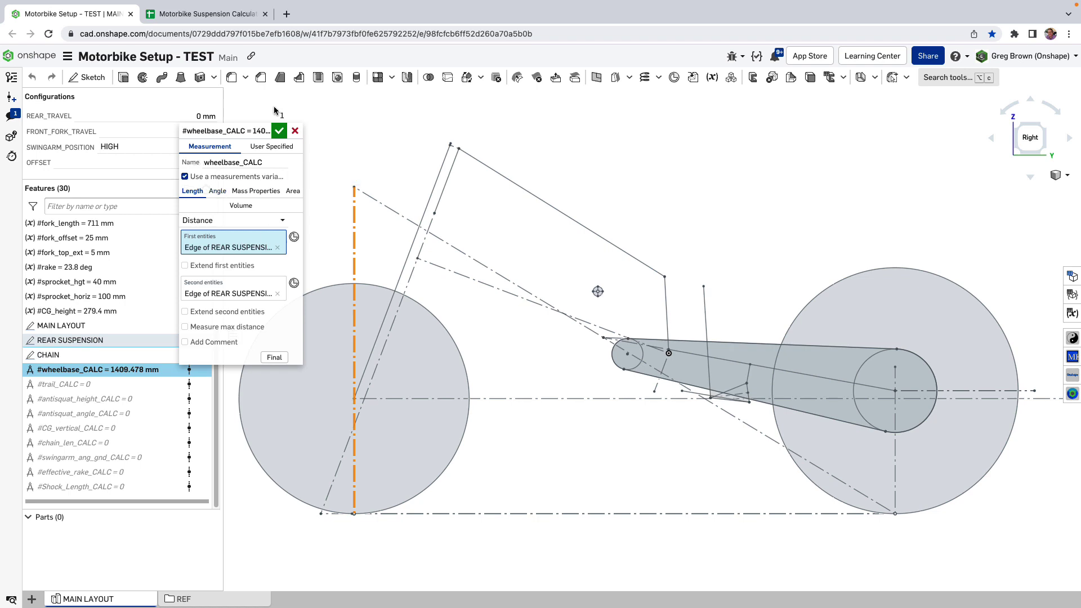
left_click(283, 135)
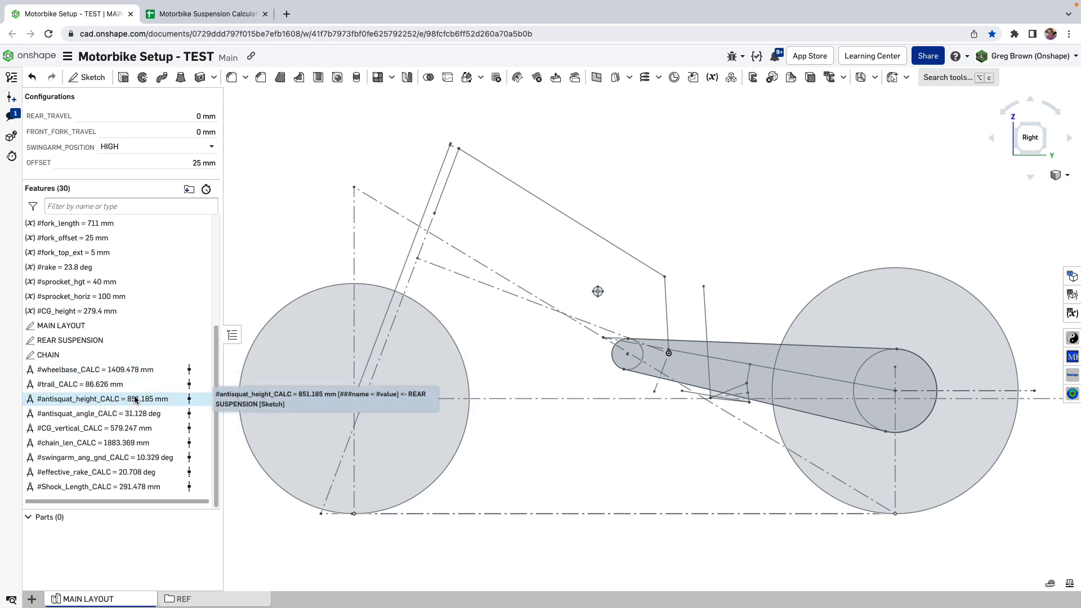
left_click(86, 384)
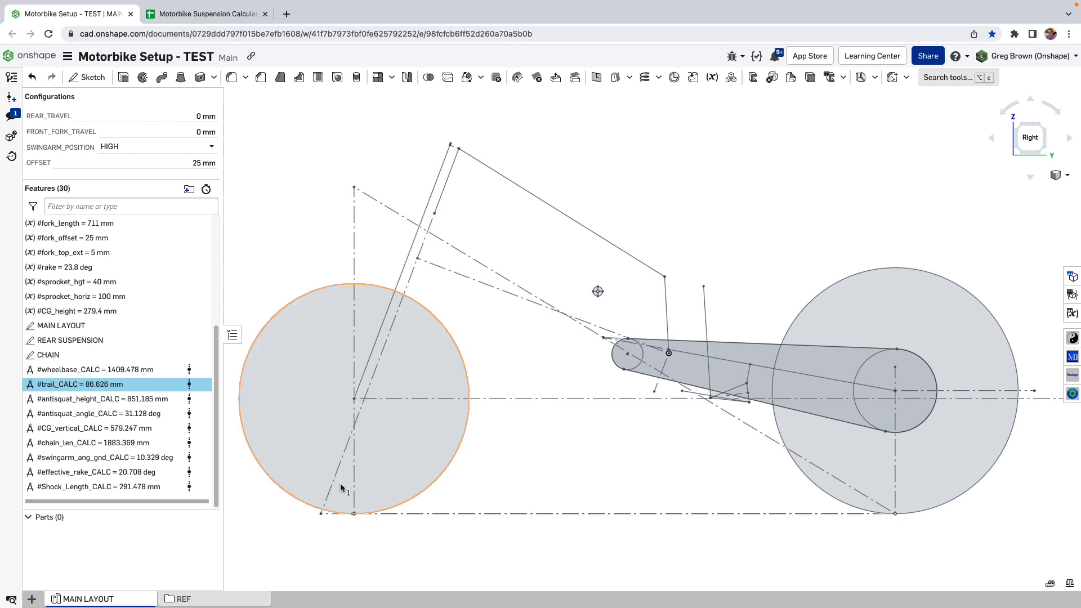
left_click(320, 513)
left_click(353, 514)
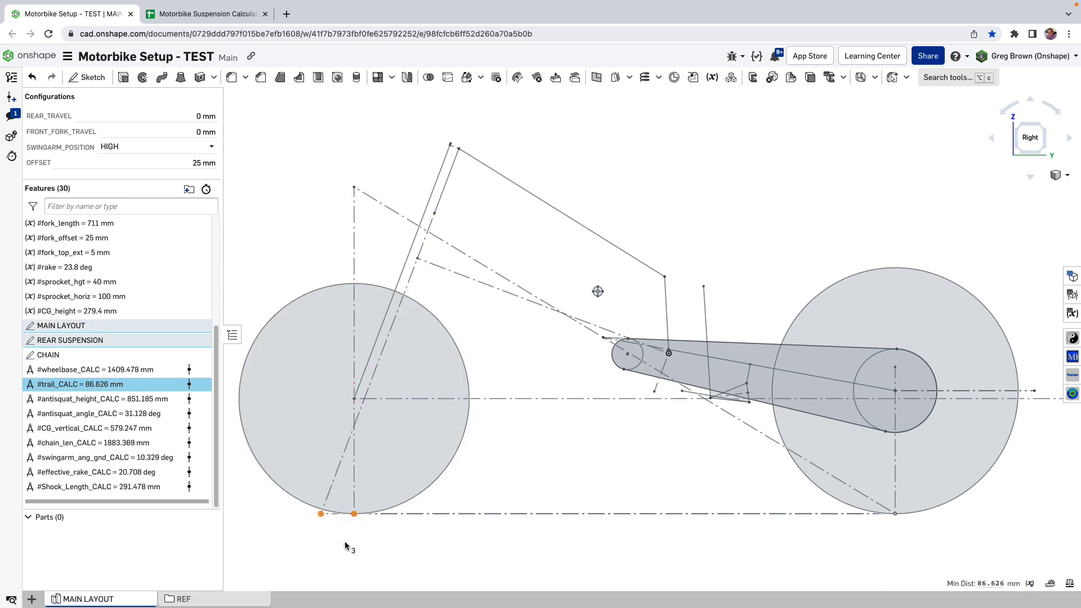
left_click(343, 541)
left_click(136, 398)
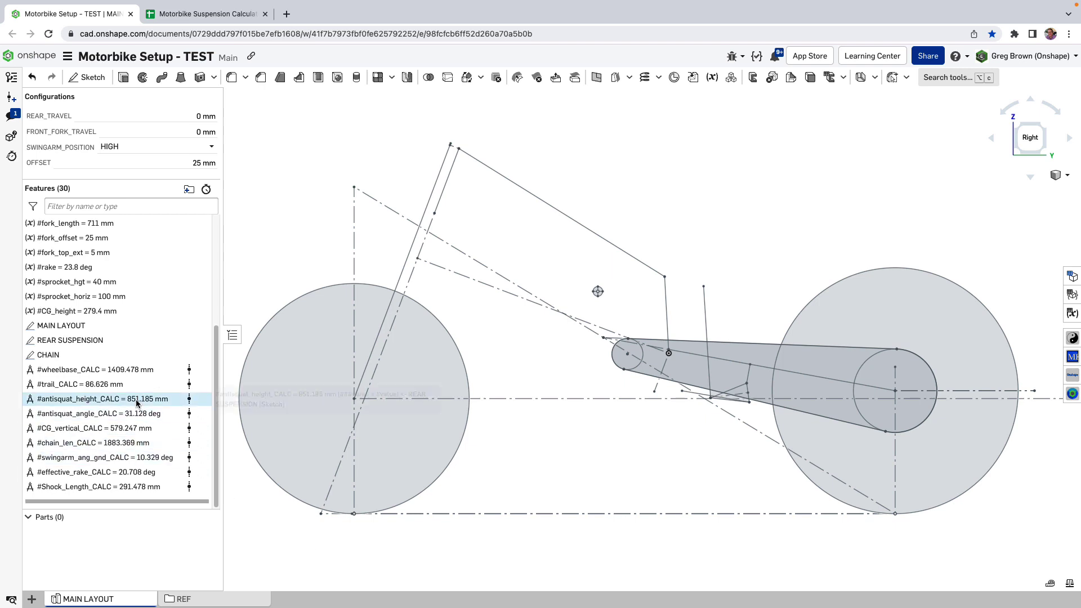
left_click(134, 413, "shift")
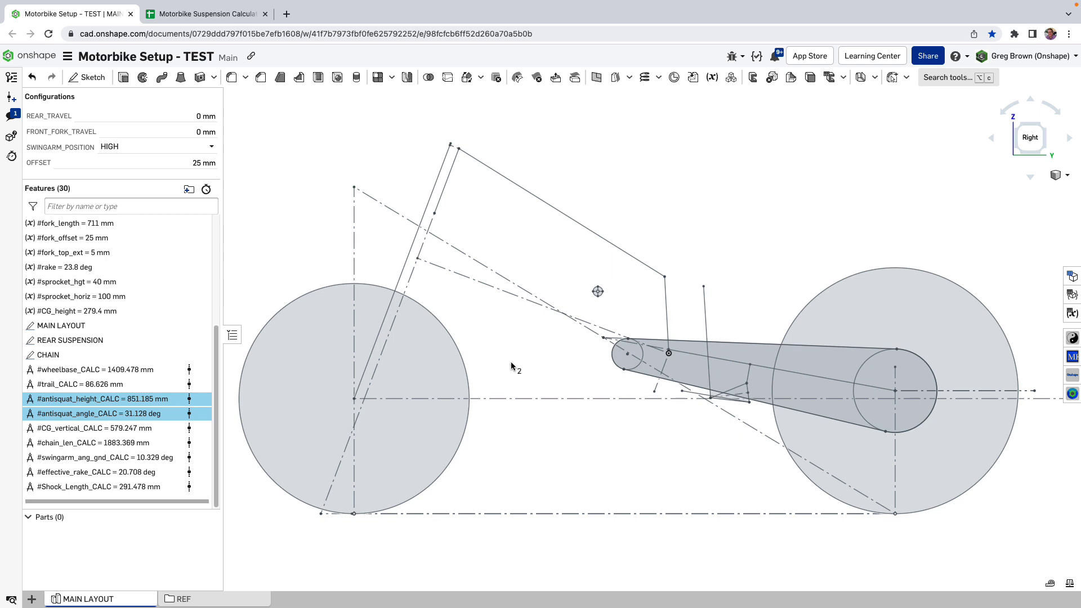
left_click(288, 266)
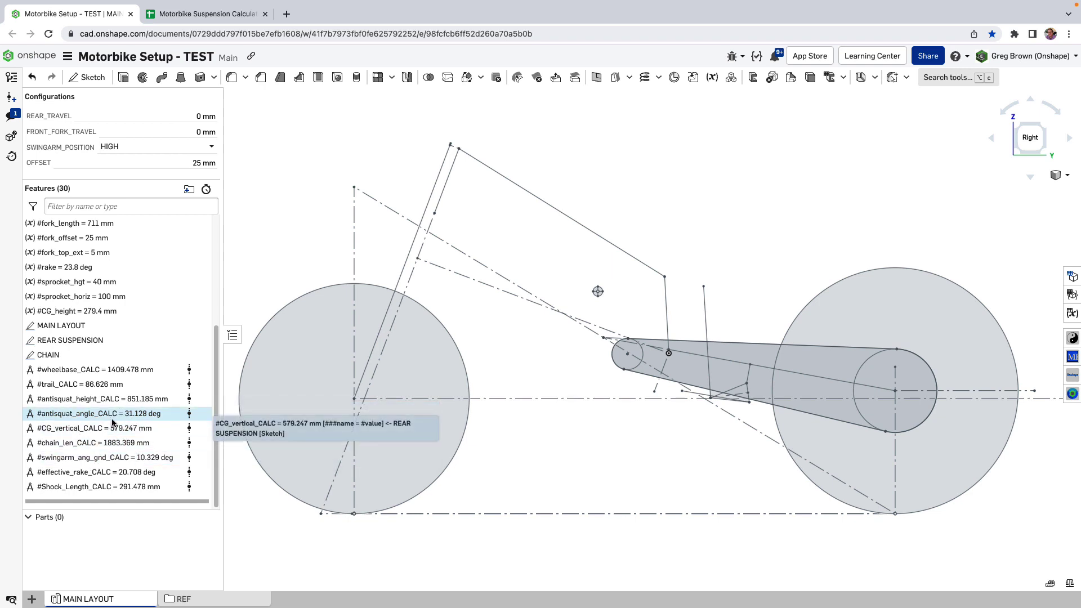
left_click(97, 472)
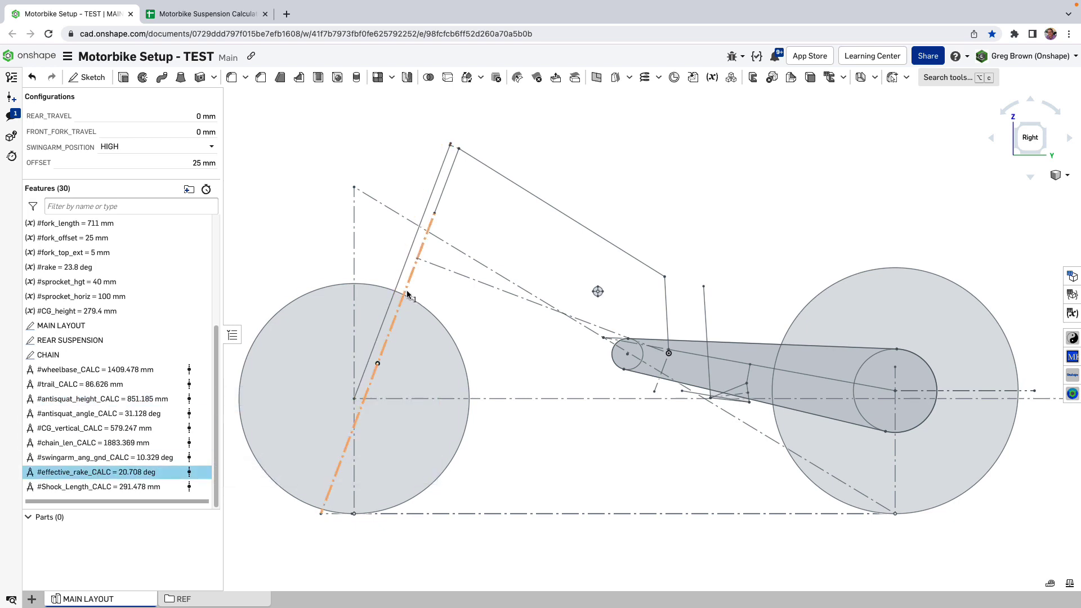
left_click(291, 270)
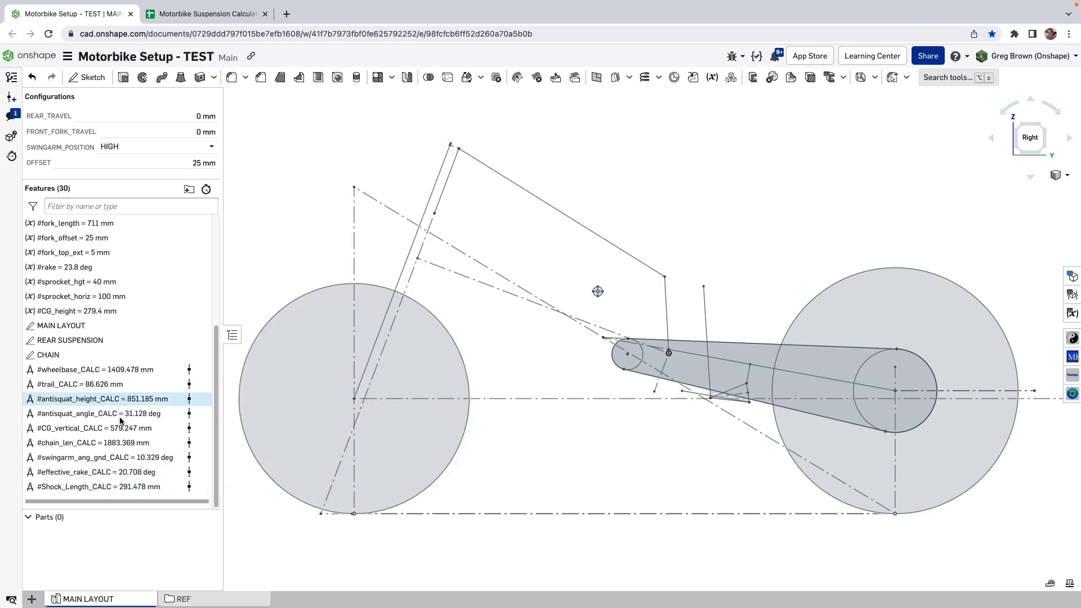
left_click(187, 127)
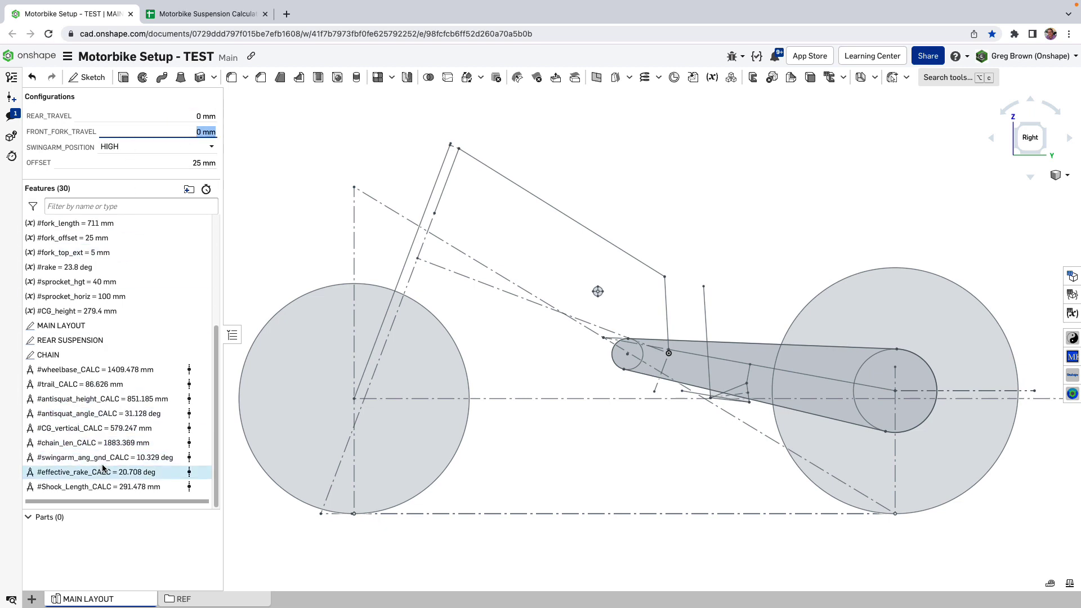
Step: Apply 100 mm front fork travel, then try 100 mm rear travel and reset it to 0 mm
type("100")
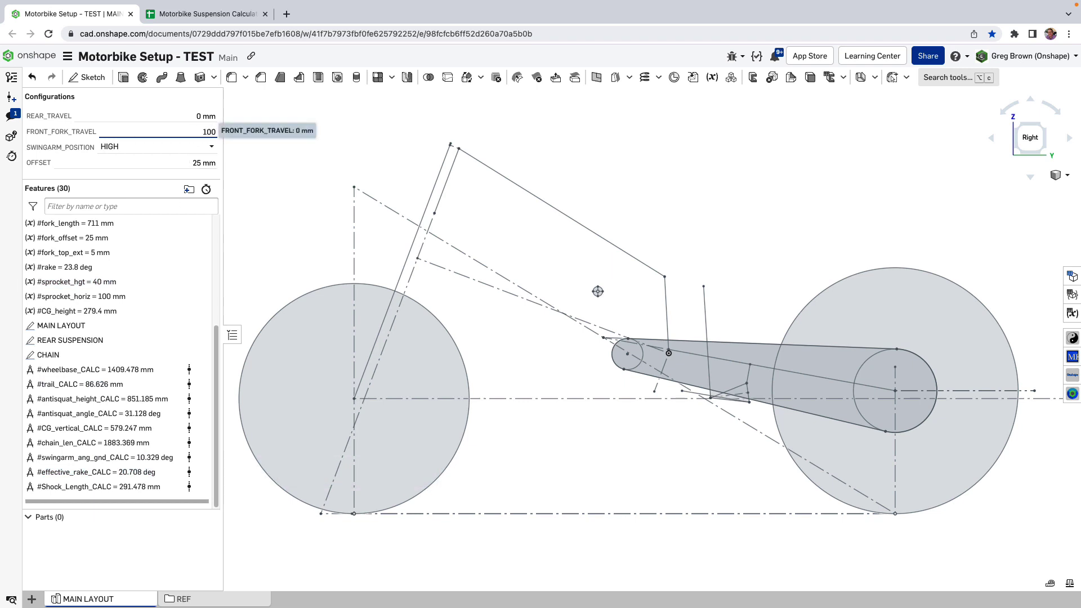
key("Return")
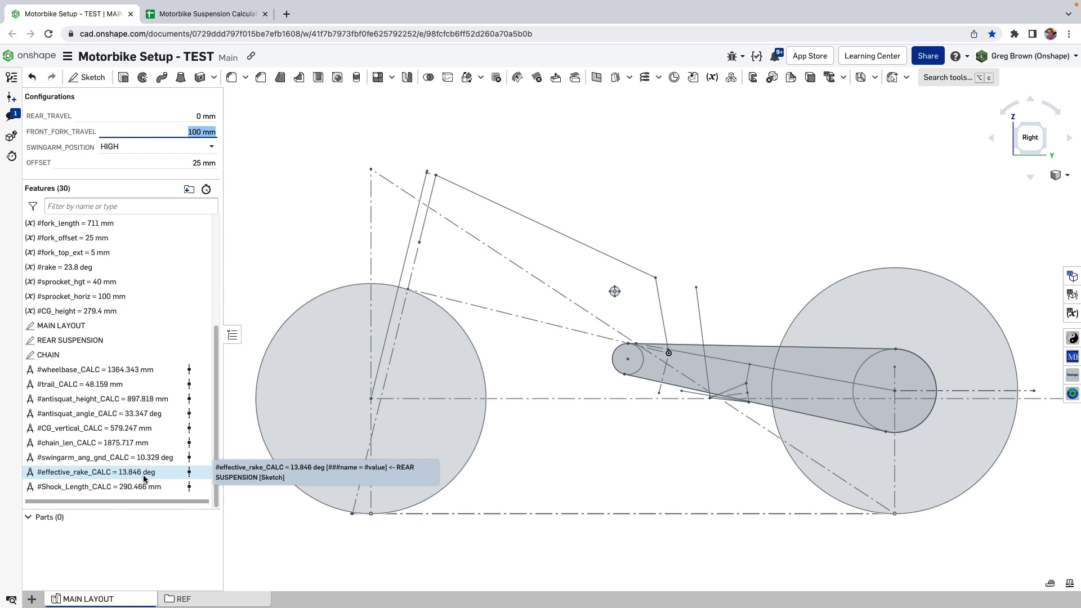
left_click(208, 116)
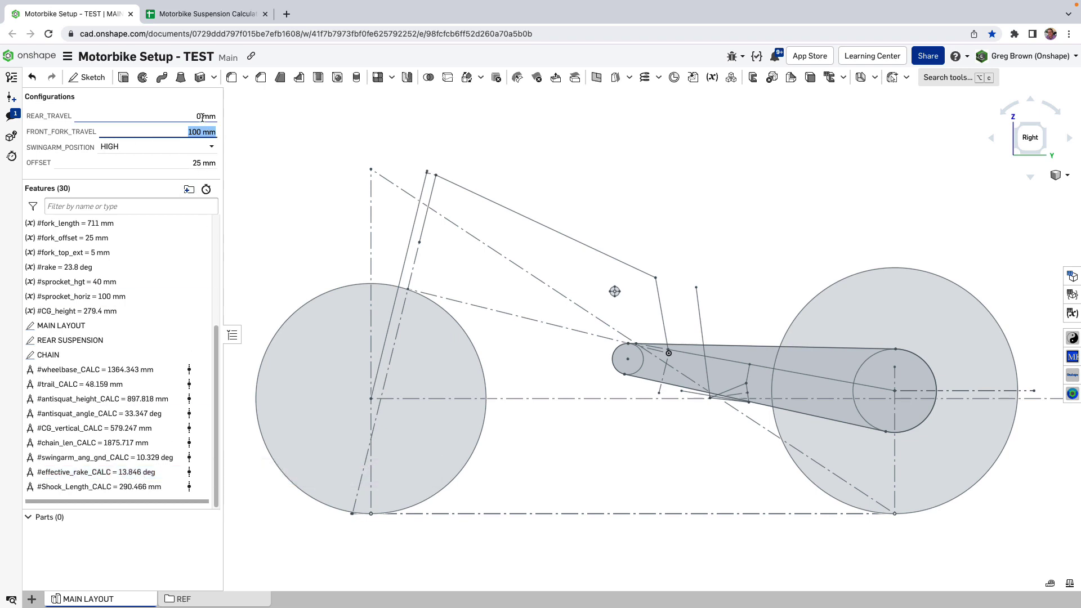
type("100")
key("Return")
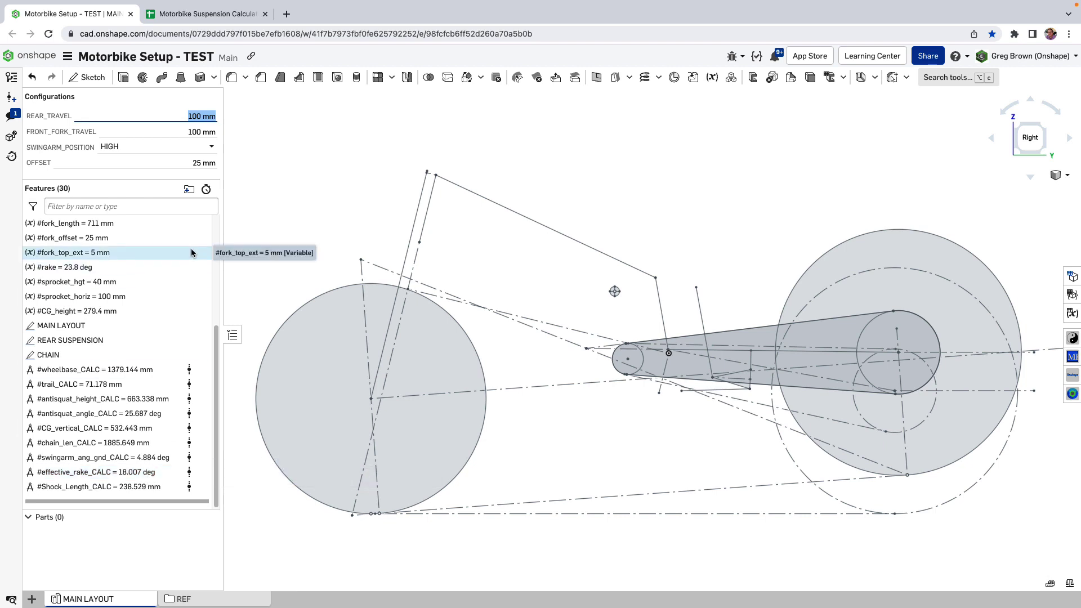
type("0")
key("Return")
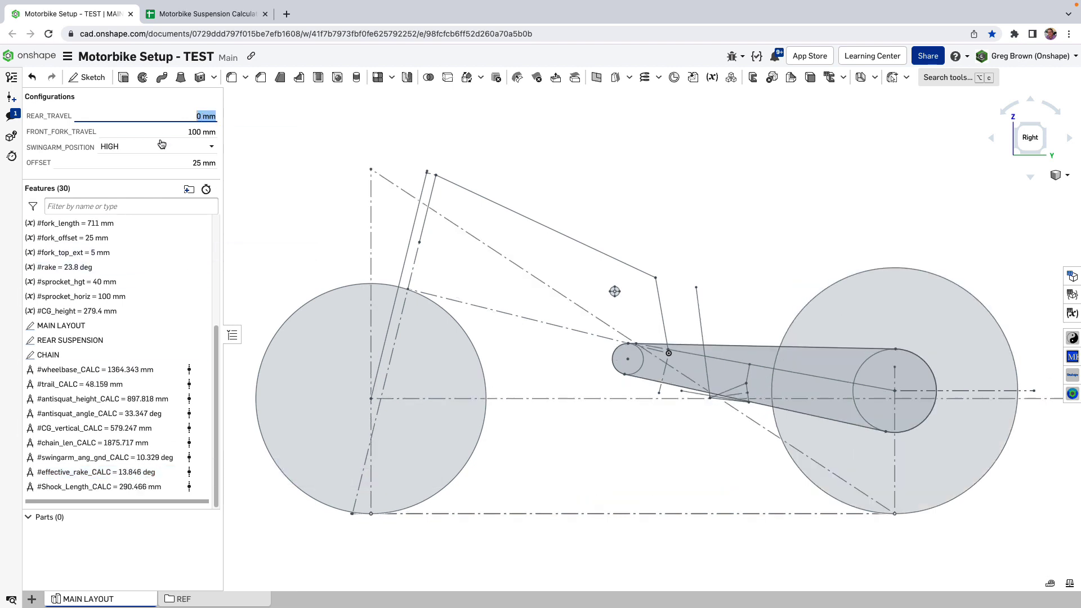
Step: Set FRONT_FORK_TRAVEL back to 0 mm
left_click(181, 131)
type("0")
key("Return")
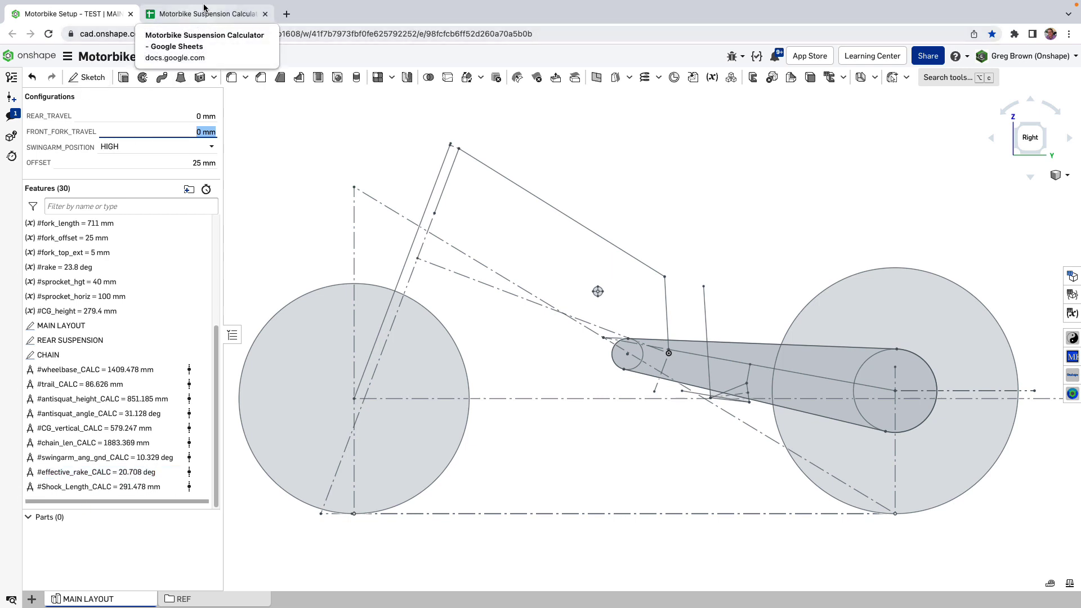
Step: Switch to the Motorbike Suspension Calculator and browse the Extensions menu without choosing anything
left_click(212, 16)
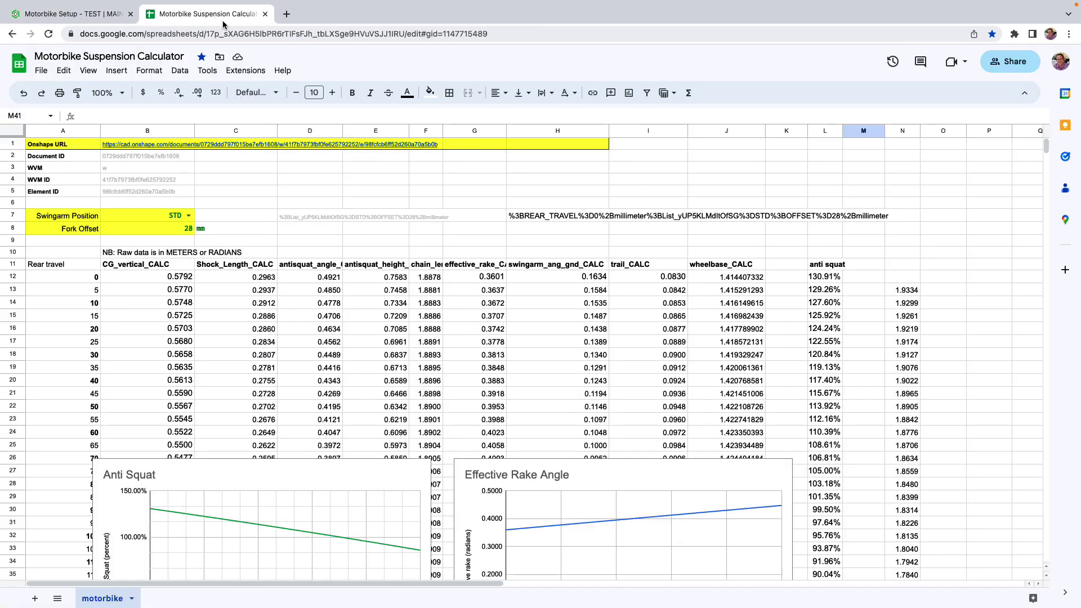
left_click(247, 72)
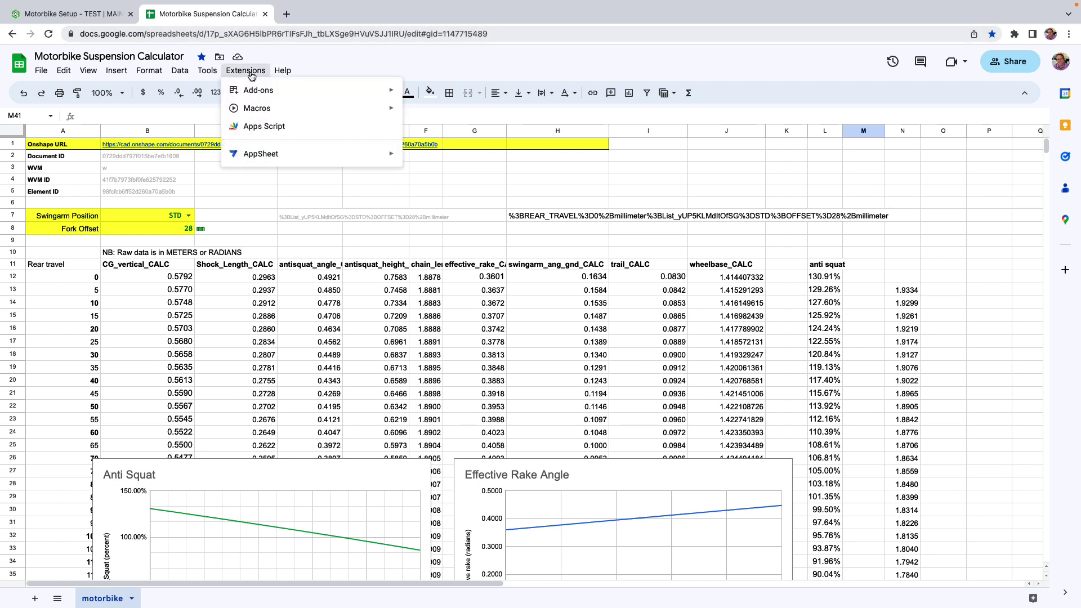
mouse_move(289, 155)
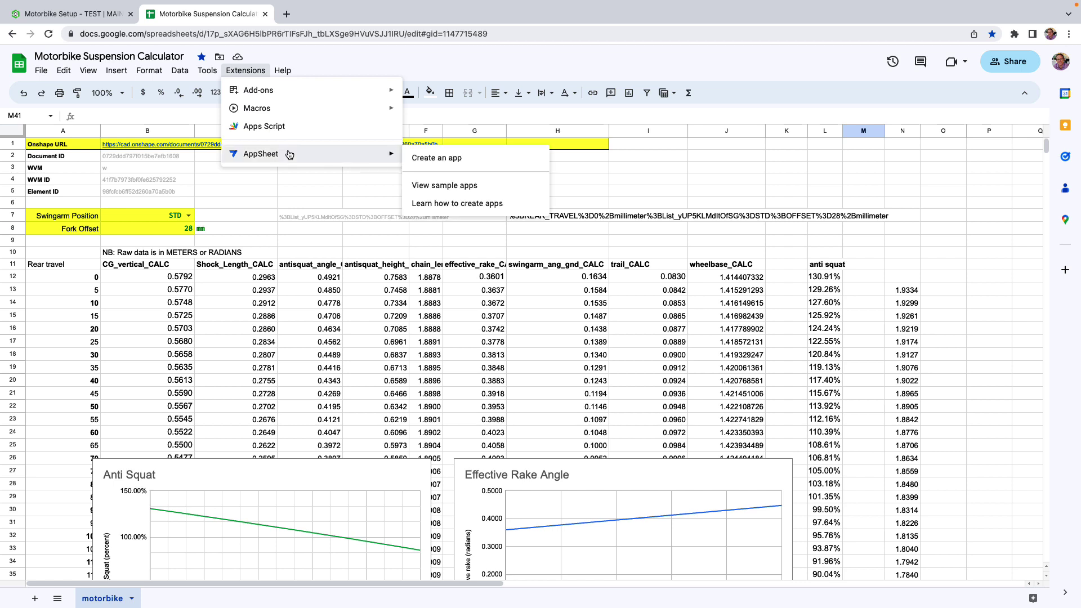
mouse_move(296, 91)
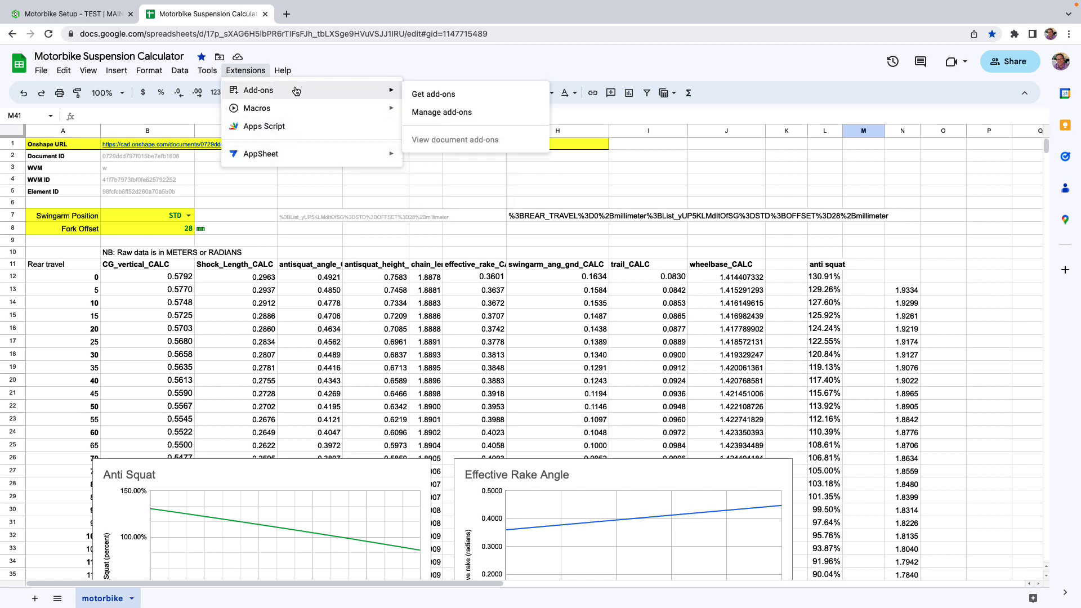
left_click(296, 175)
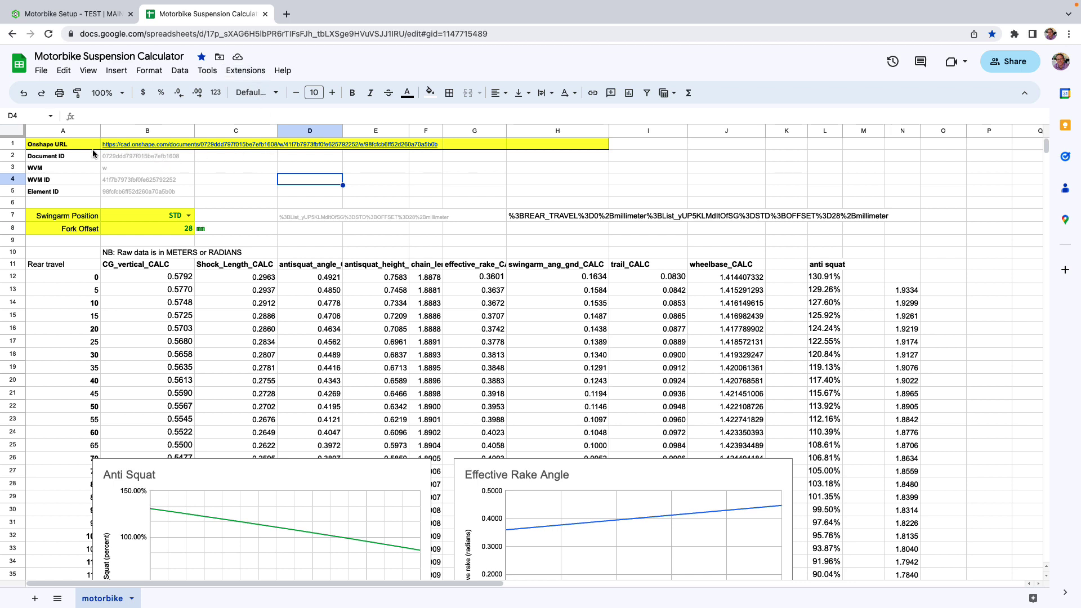
mouse_move(131, 148)
left_click(84, 16)
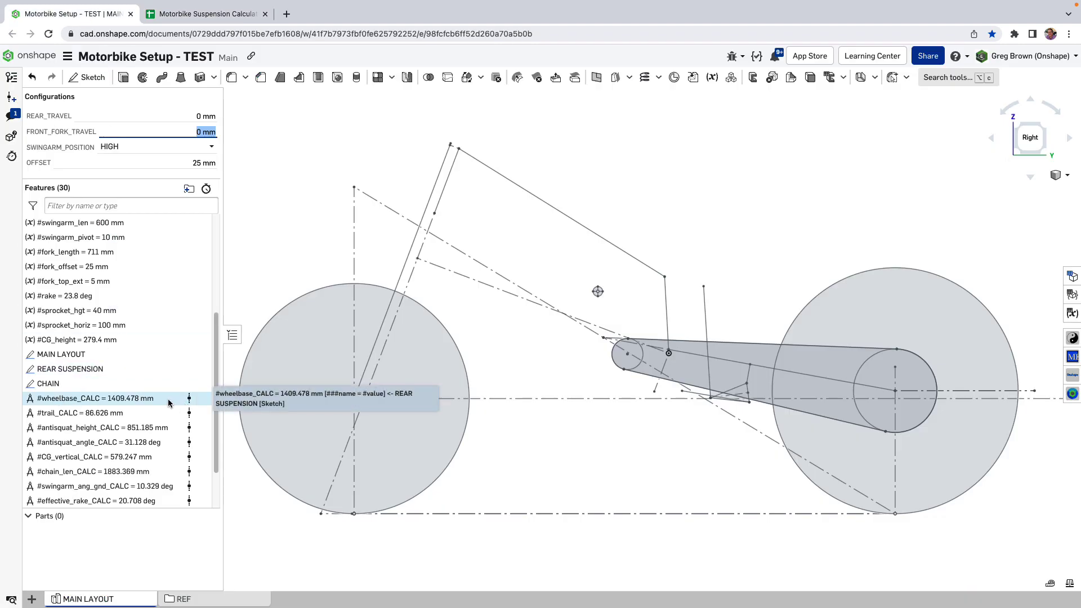
scroll(168, 403, "down", 1)
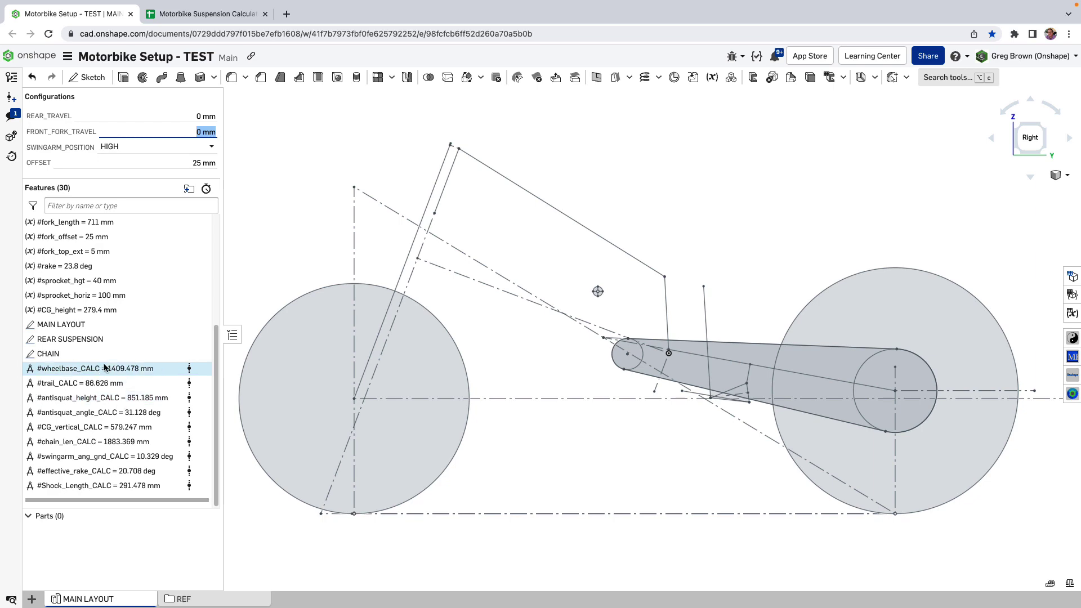
left_click(215, 16)
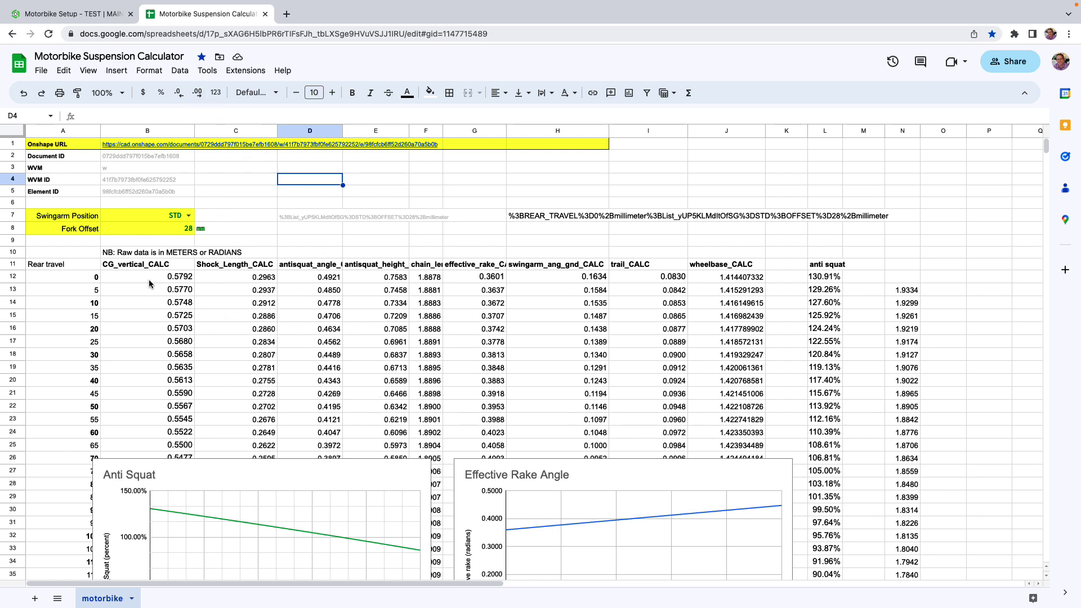
left_click(124, 275)
left_click(242, 277)
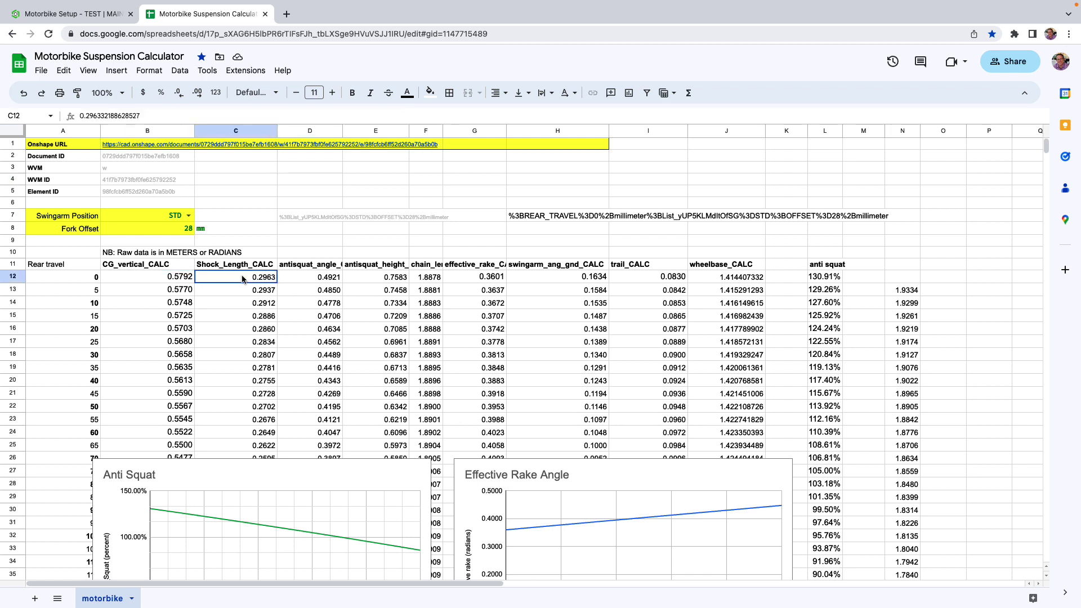
left_click(320, 278)
left_click(378, 275)
left_click(424, 276)
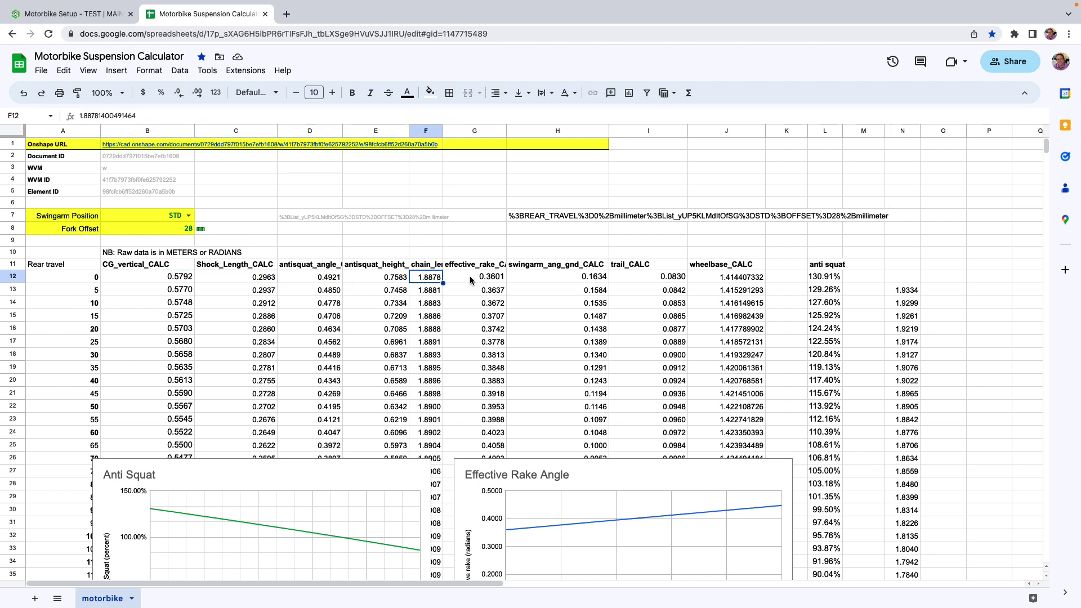
left_click(469, 276)
left_click(561, 276)
left_click(642, 275)
left_click(732, 277)
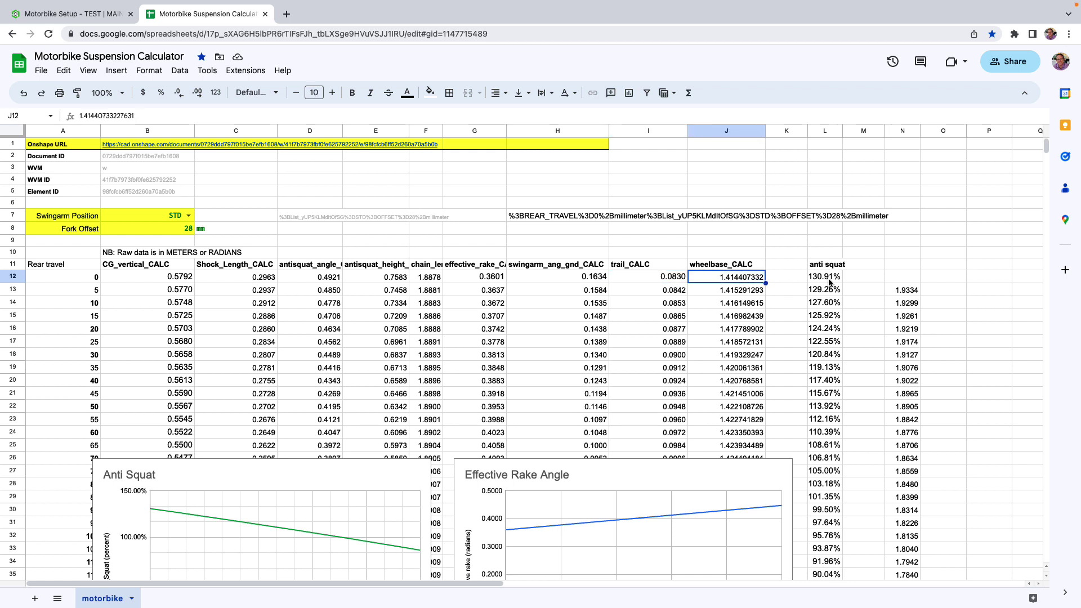
left_click(826, 278)
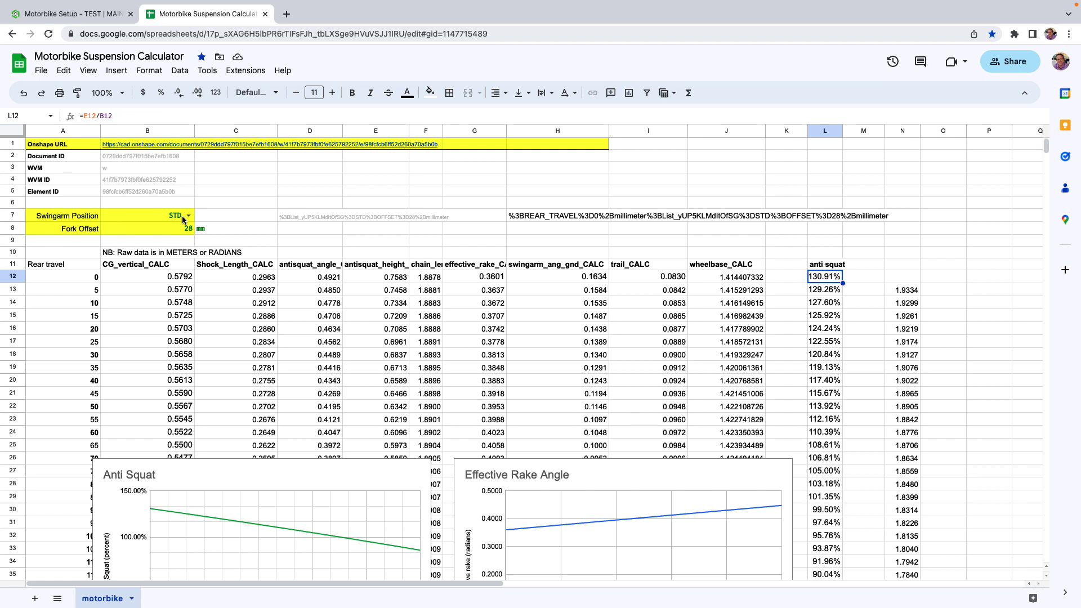
left_click(168, 230)
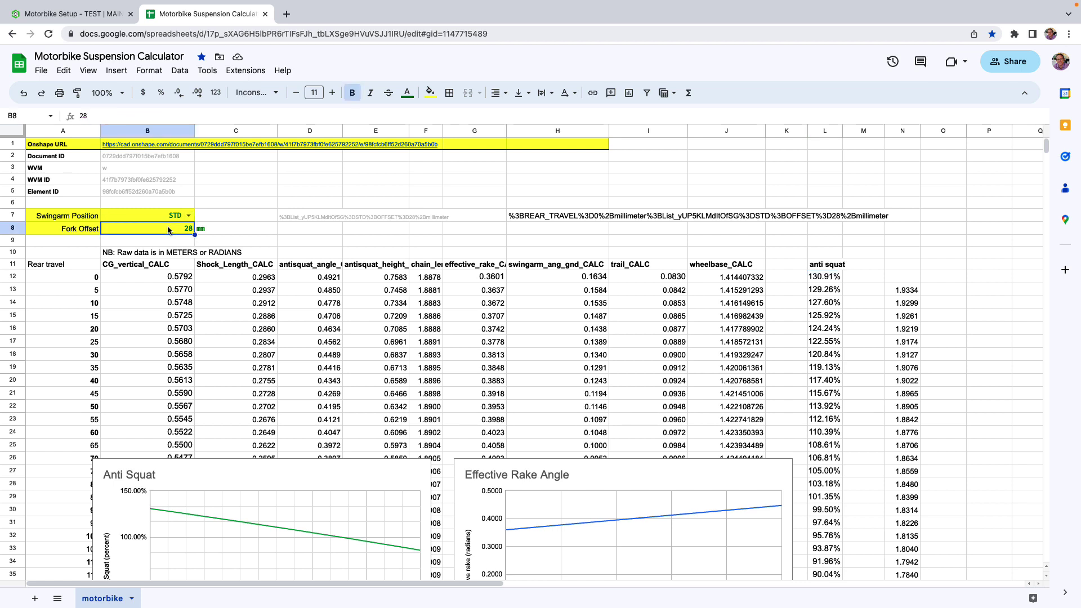
left_click(63, 278)
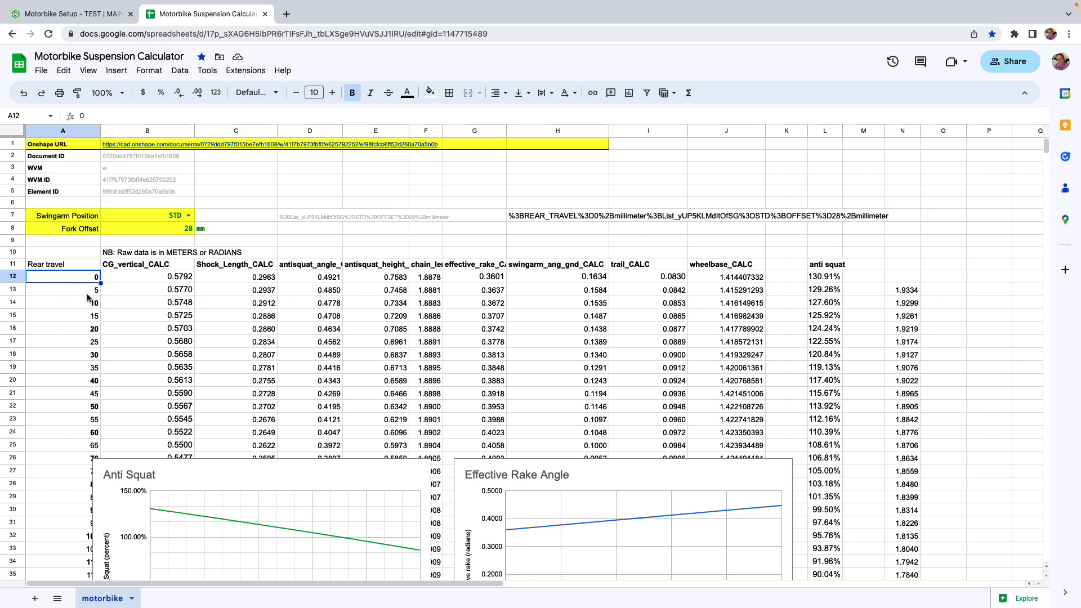
left_click(299, 189)
left_click(85, 280)
left_click_drag(121, 276, 887, 275)
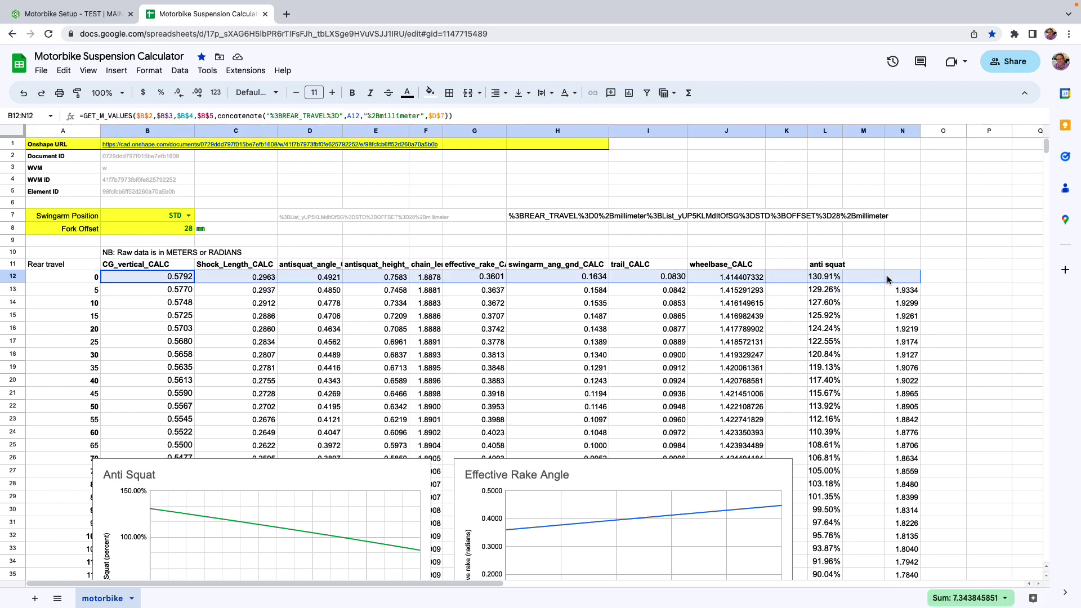
left_click(961, 253)
left_click(172, 281)
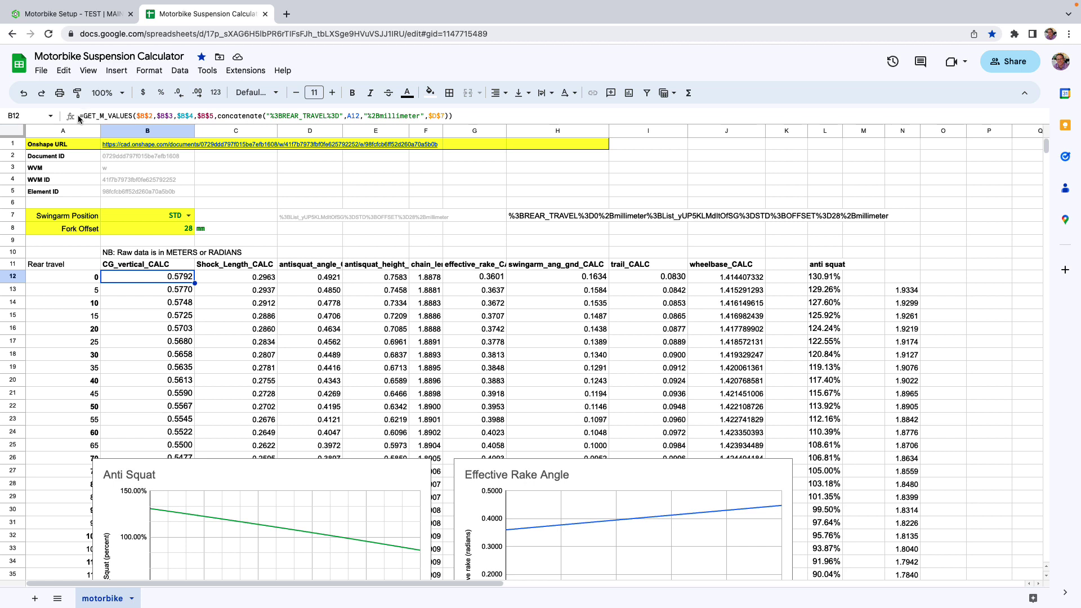
left_click_drag(80, 117, 131, 114)
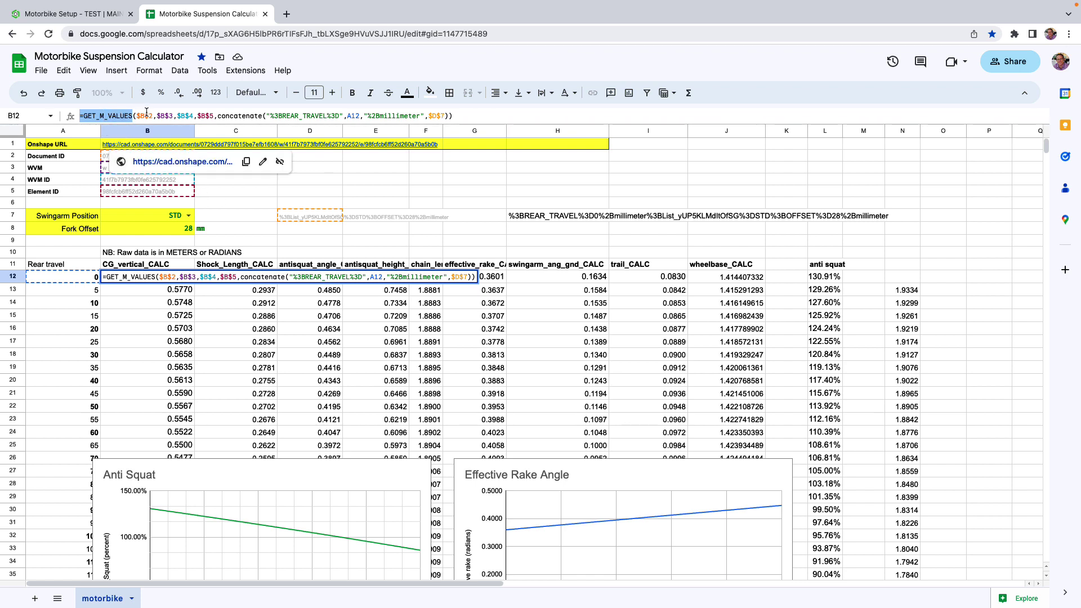
left_click(289, 188)
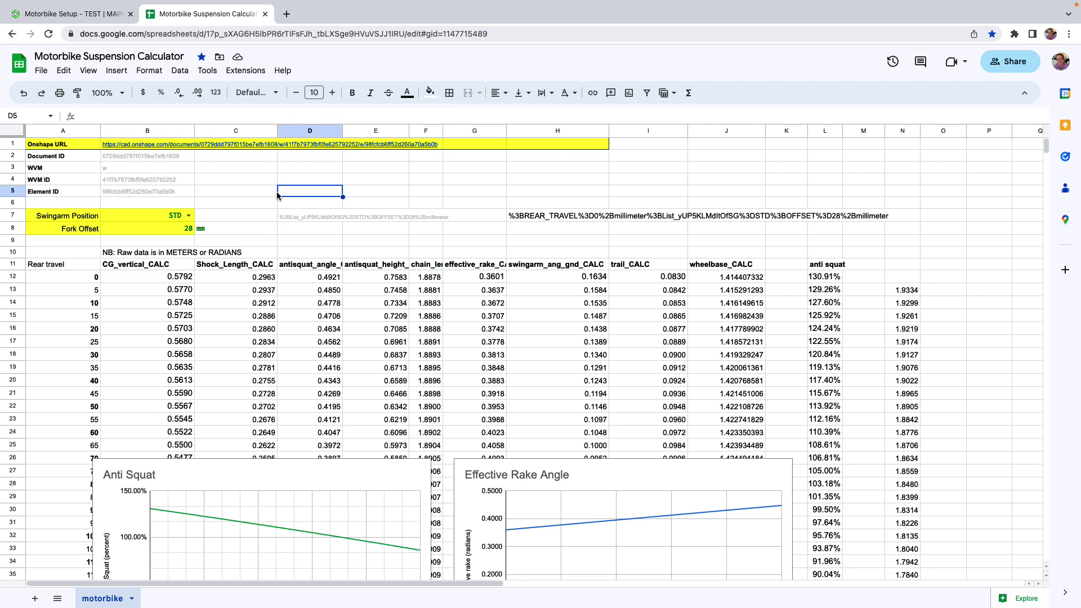
left_click(89, 281)
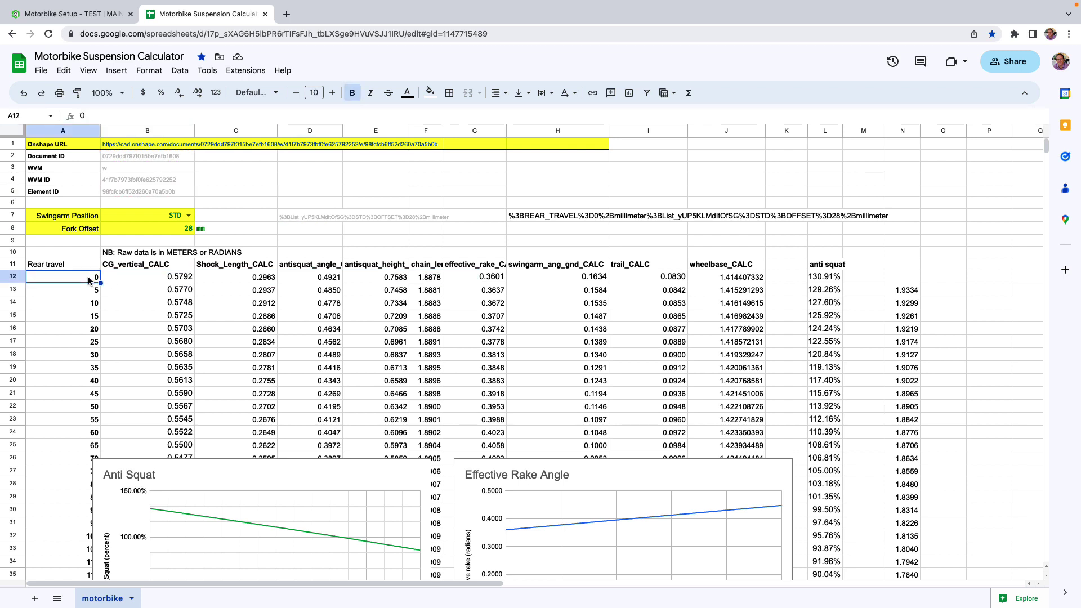
left_click(144, 228)
left_click(280, 181)
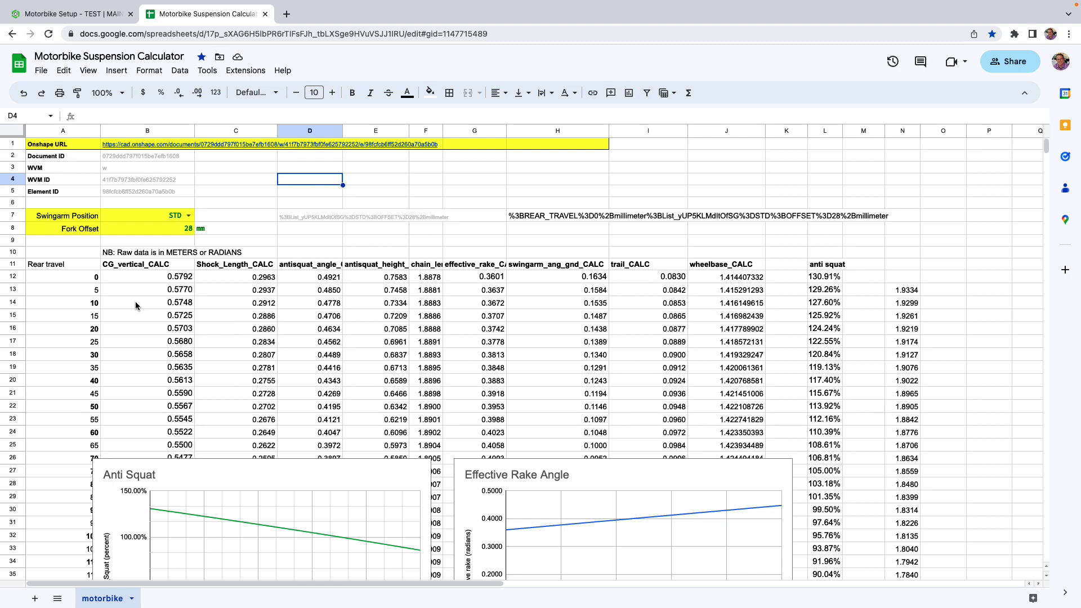
left_click(89, 280)
left_click(87, 290)
left_click(85, 303)
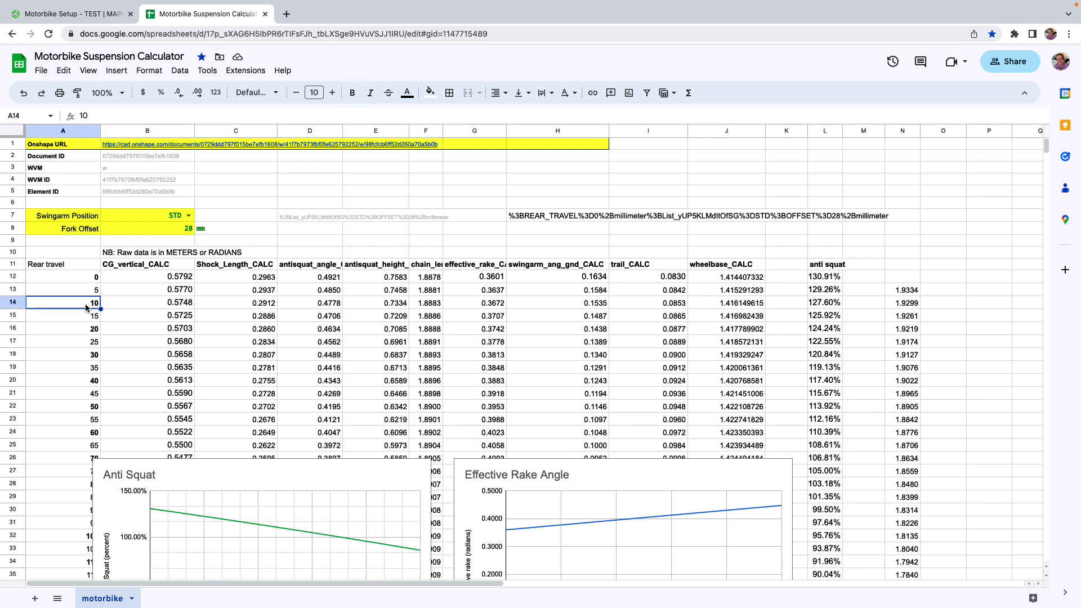
left_click(82, 316)
left_click(79, 340)
scroll(77, 369, "down", 3)
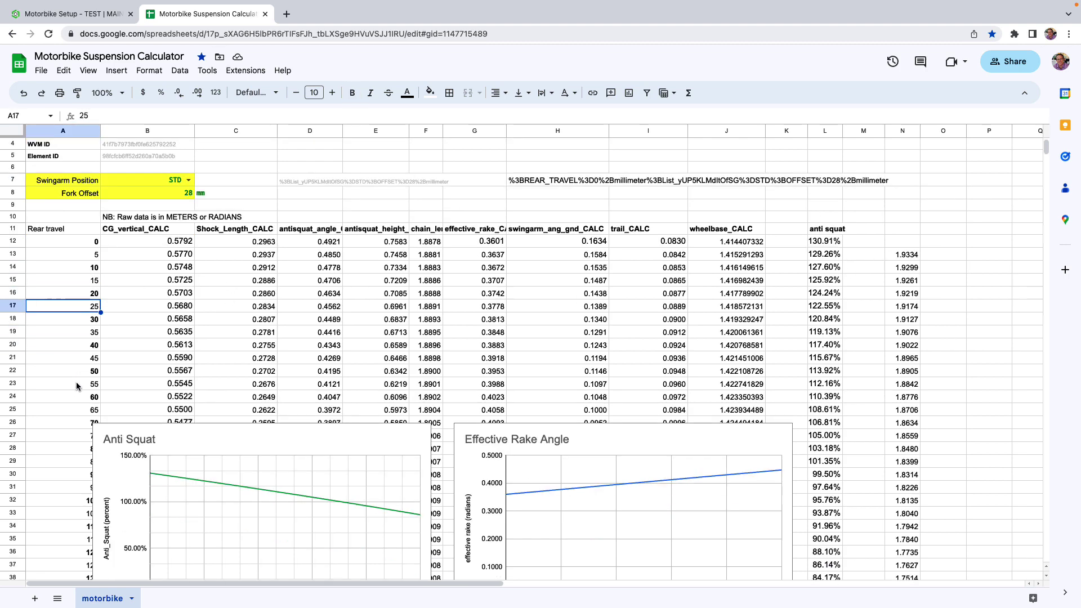
left_click(127, 434)
left_click_drag(107, 422, 127, 422)
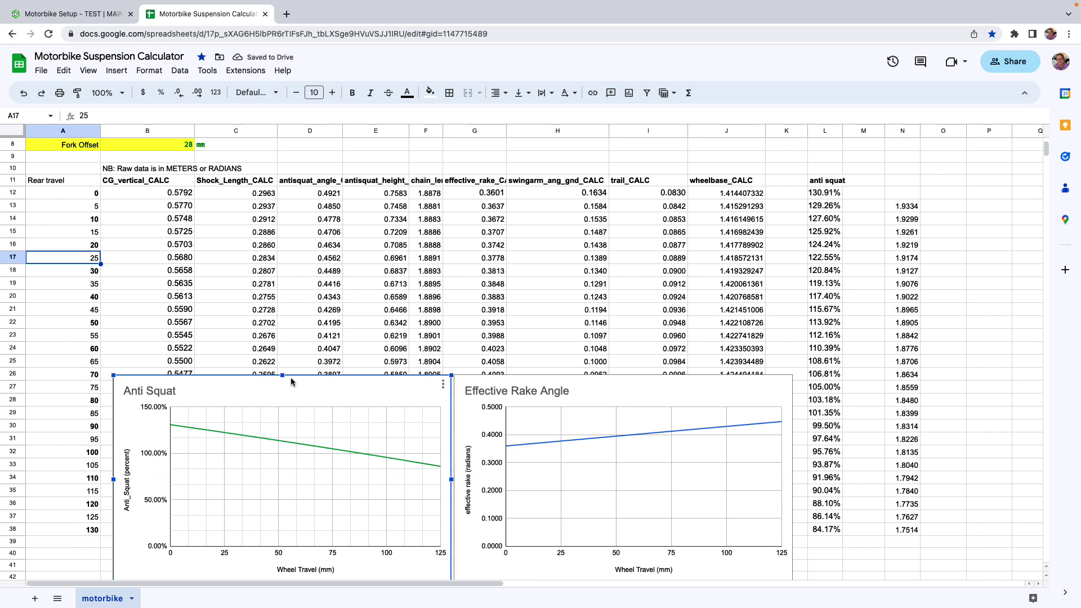
left_click_drag(290, 377, 269, 381)
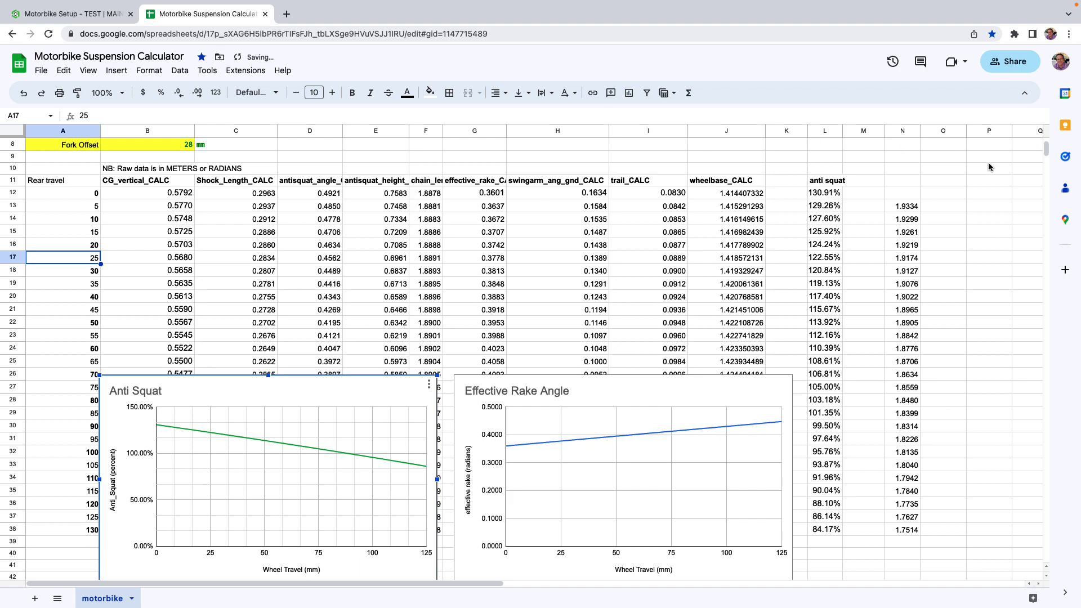
scroll(931, 314, "down", 5)
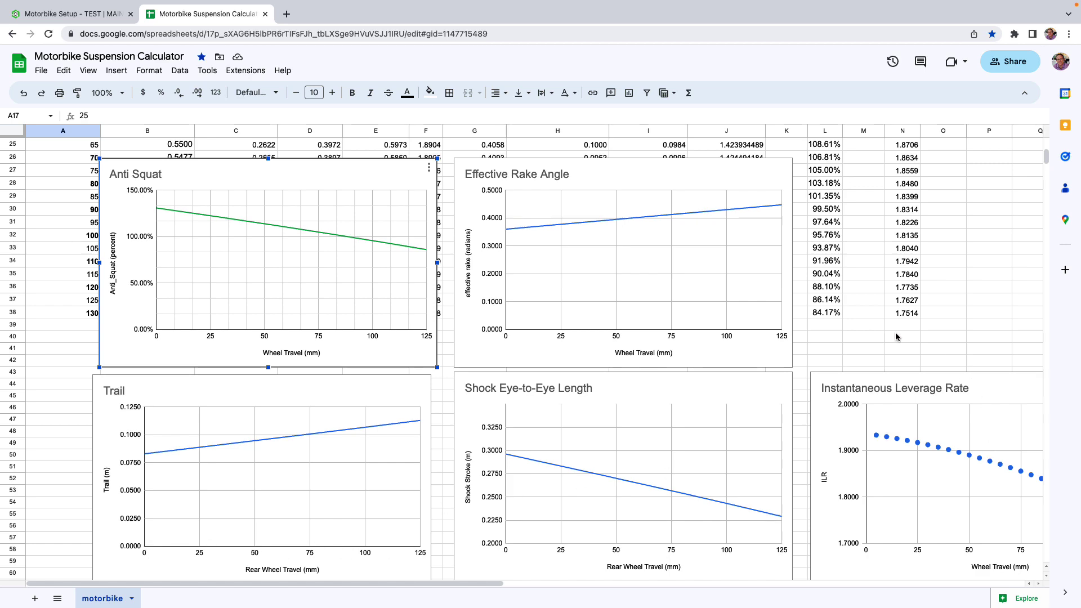
scroll(735, 273, "down", 4)
scroll(743, 345, "up", 3)
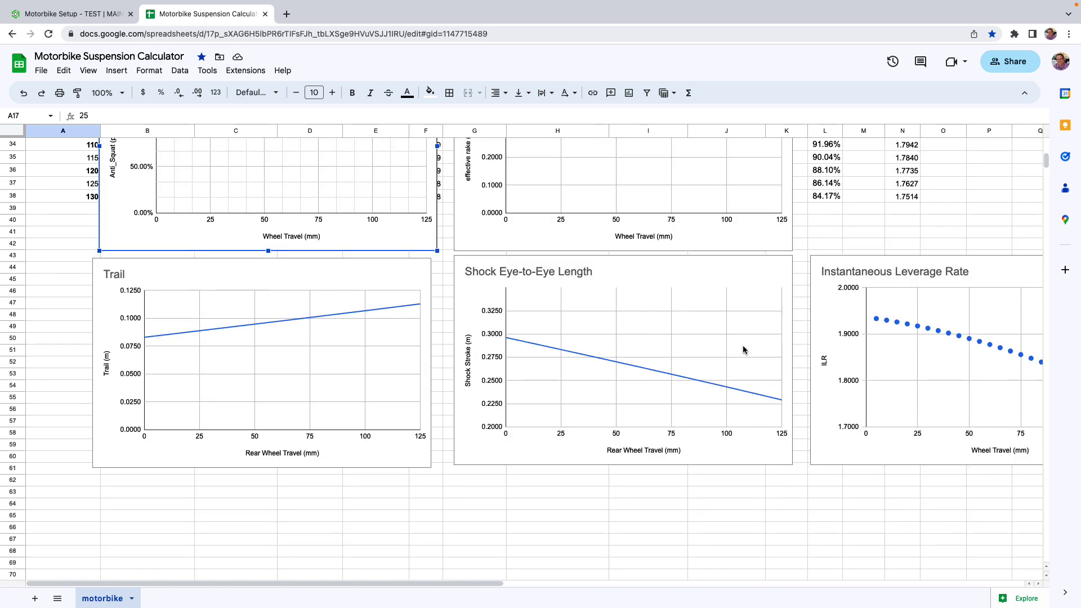
left_click_drag(493, 584, 394, 585)
scroll(730, 500, "up", 1)
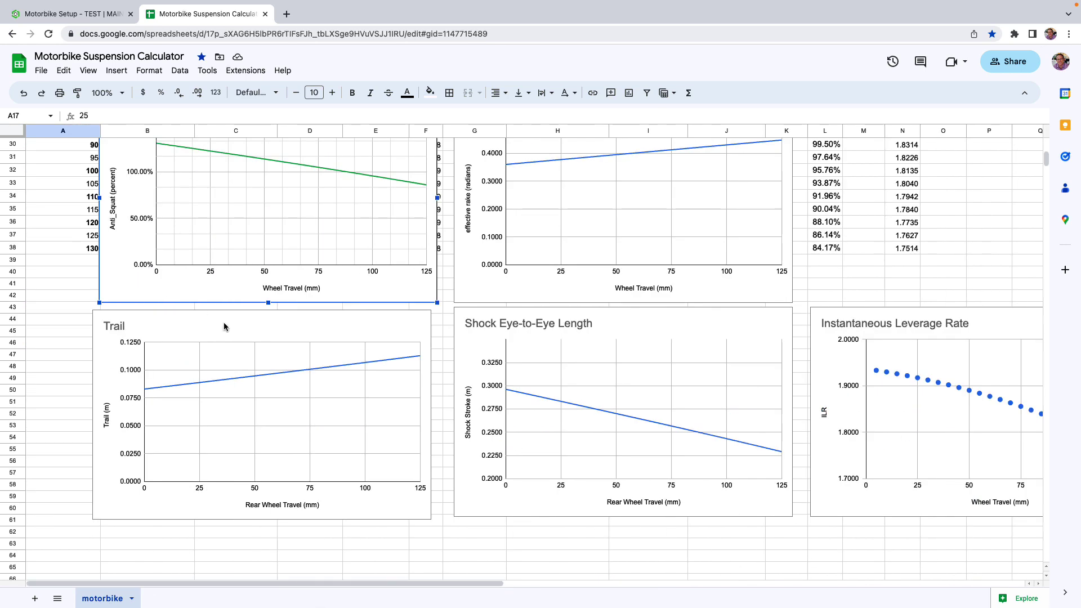
left_click(73, 13)
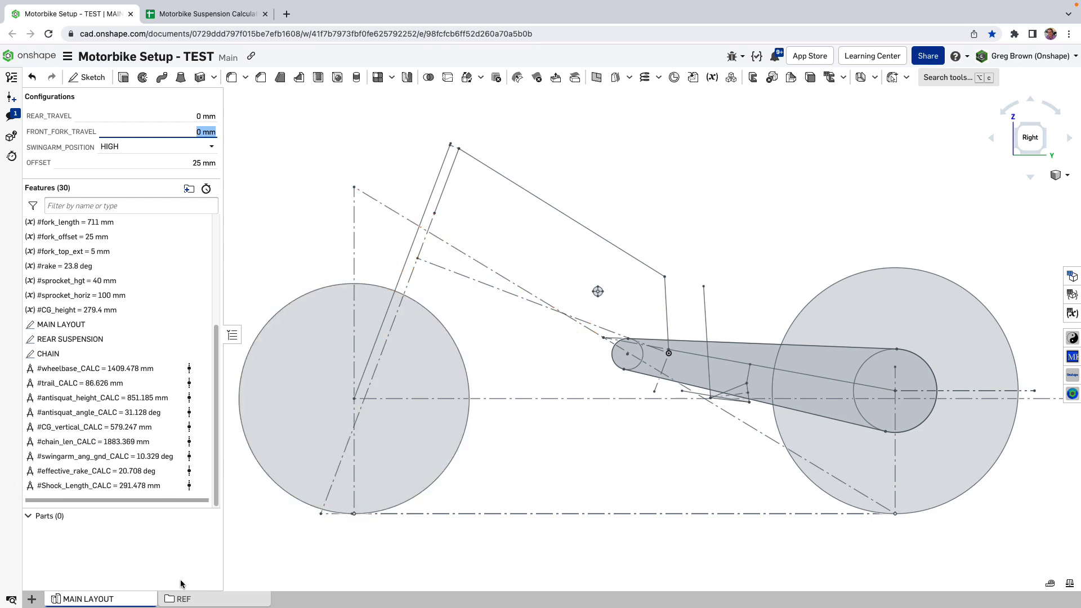
left_click(203, 16)
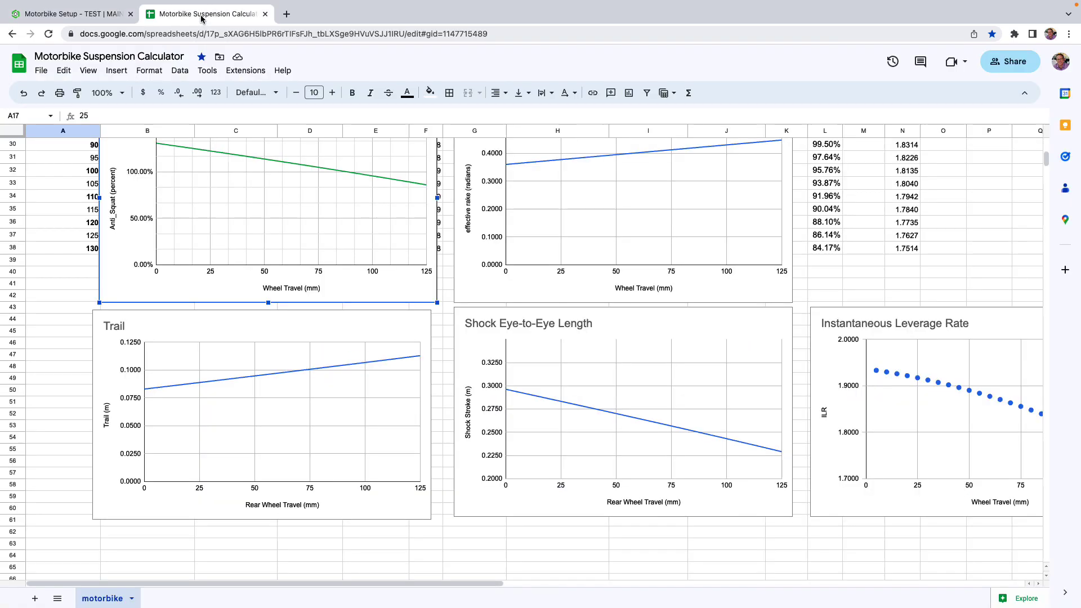
scroll(307, 388, "up", 10)
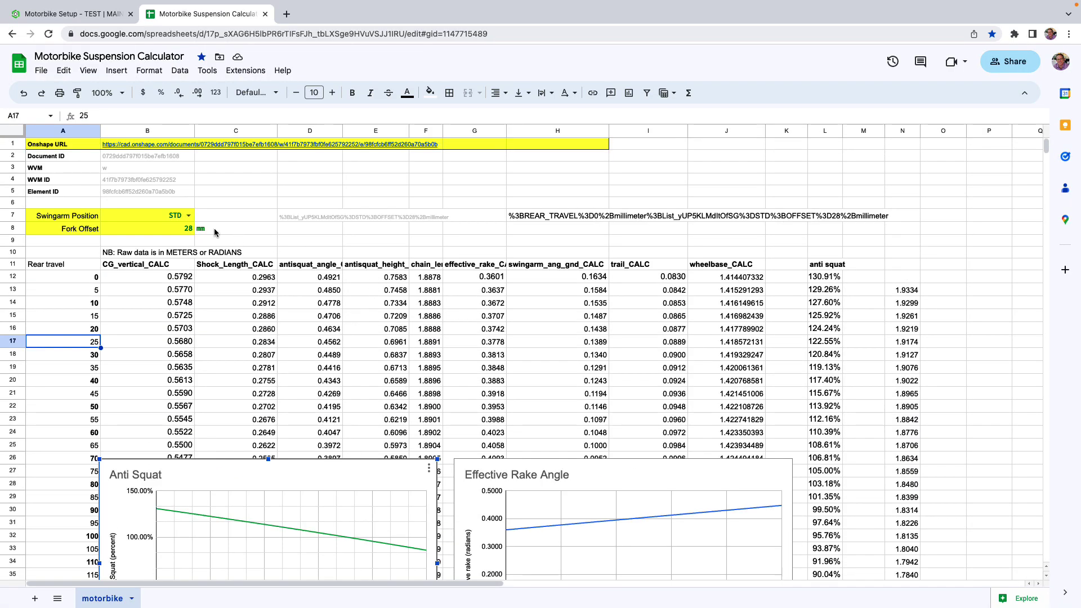
Step: Set Fork Offset in B8 to 30 mm, check the recalculated charts, then go to Onshape
left_click(175, 229)
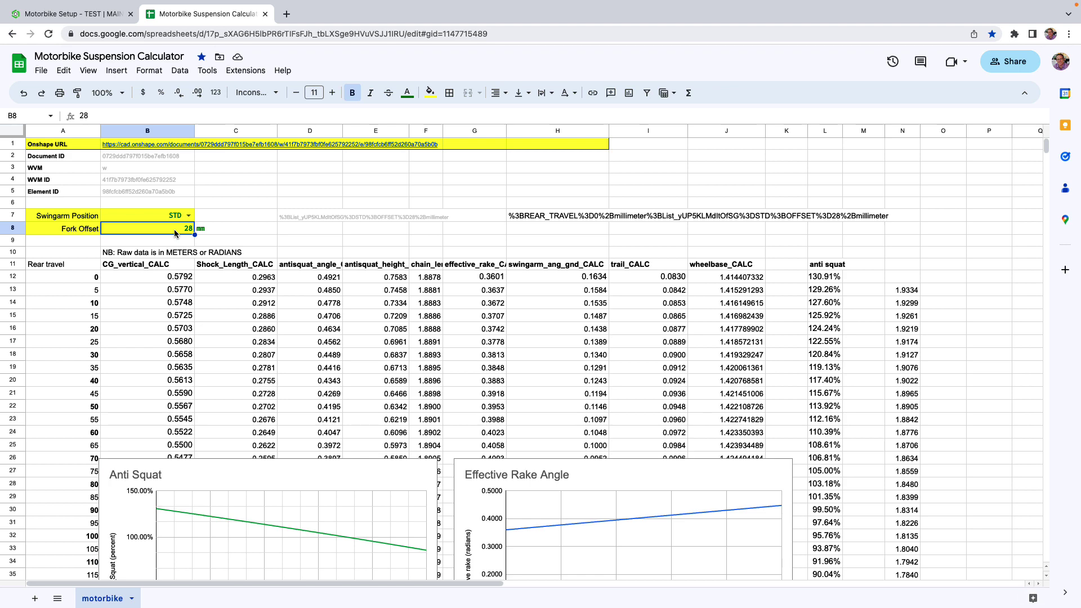
type("30")
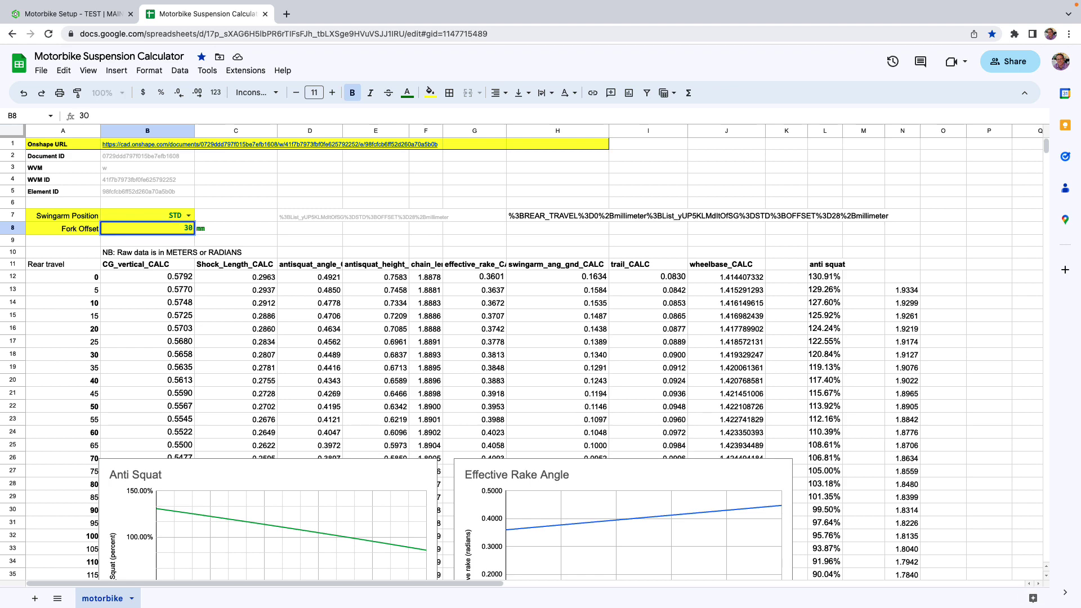
key("Return")
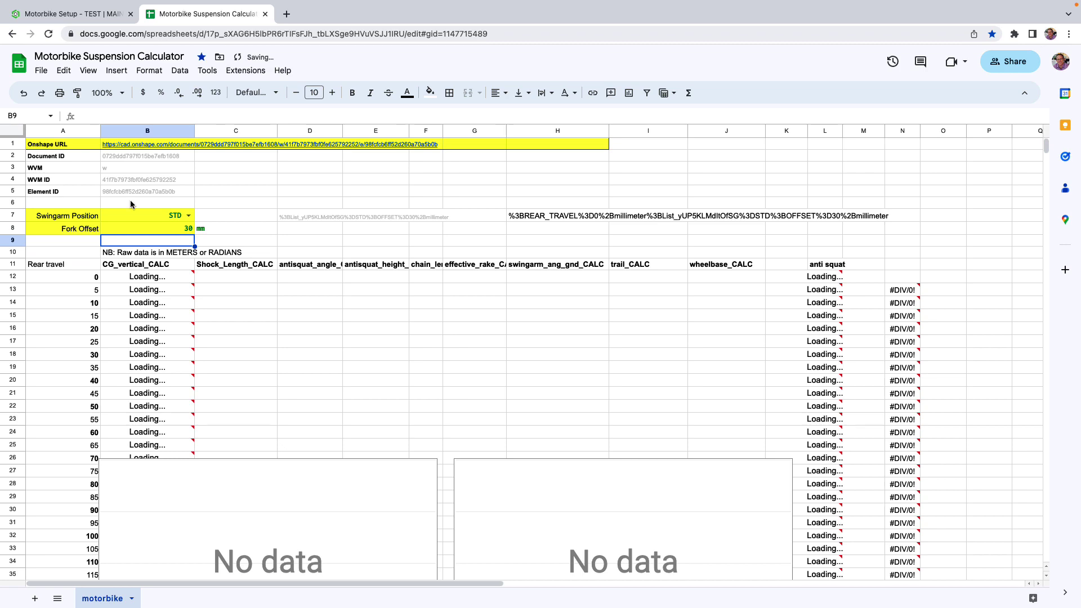
mouse_move(160, 279)
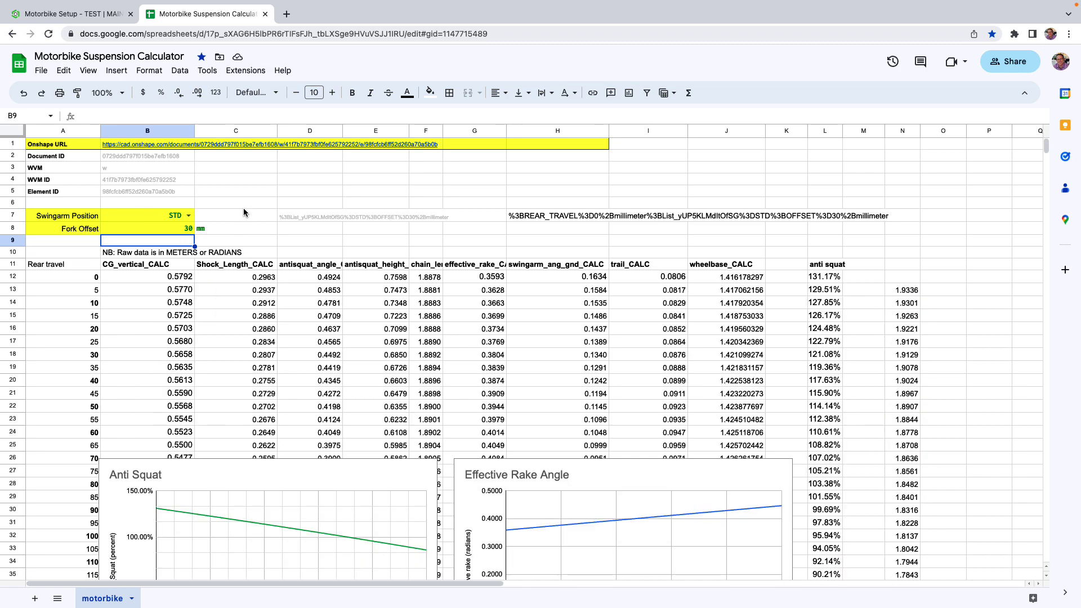
scroll(360, 357, "down", 7)
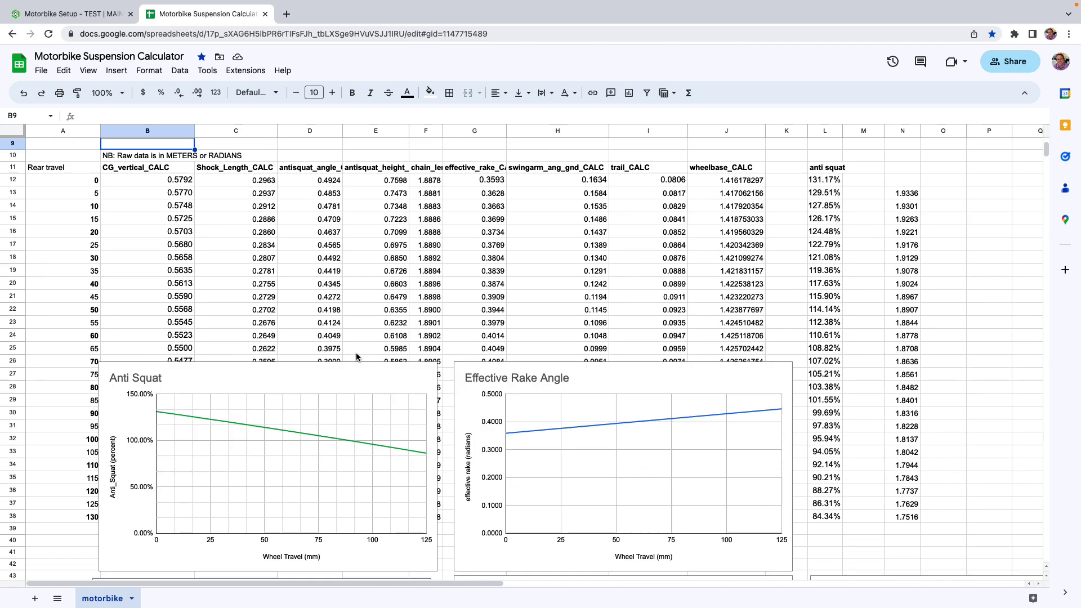
scroll(366, 358, "up", 7)
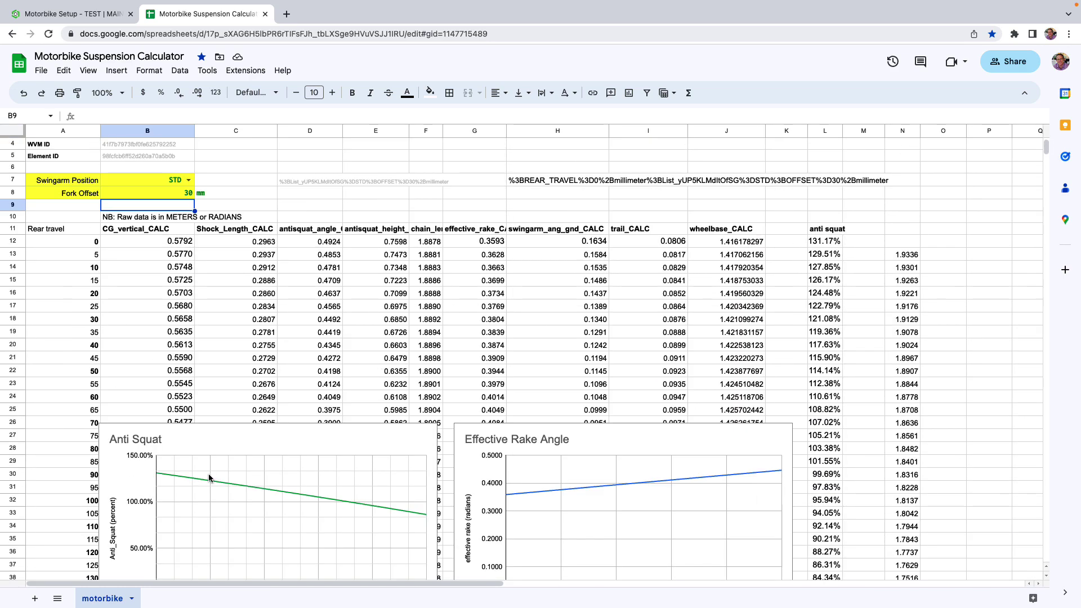
scroll(552, 434, "down", 5)
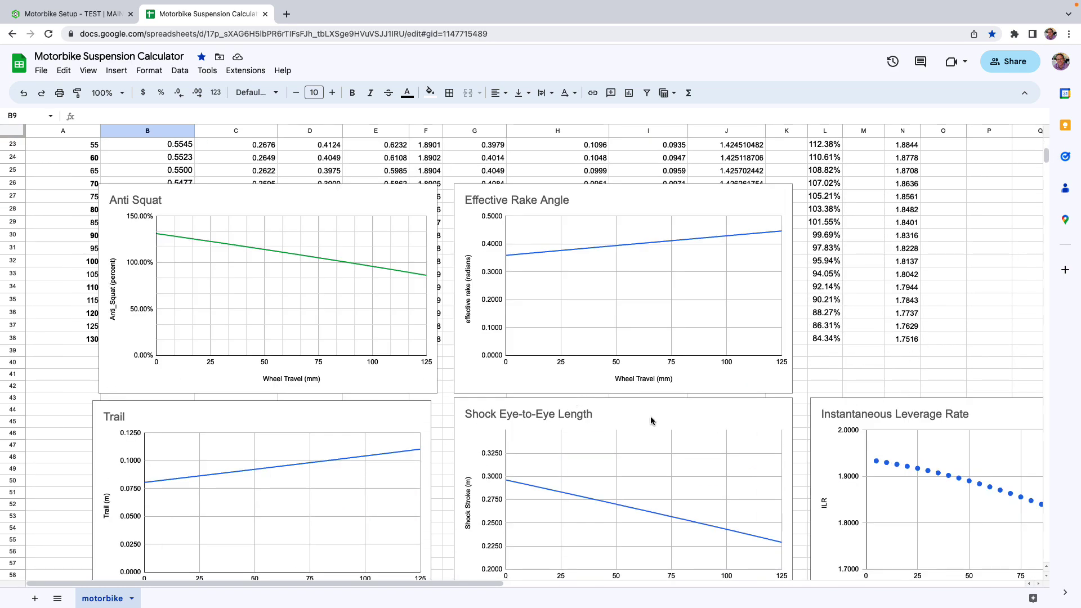
scroll(647, 434, "up", 5)
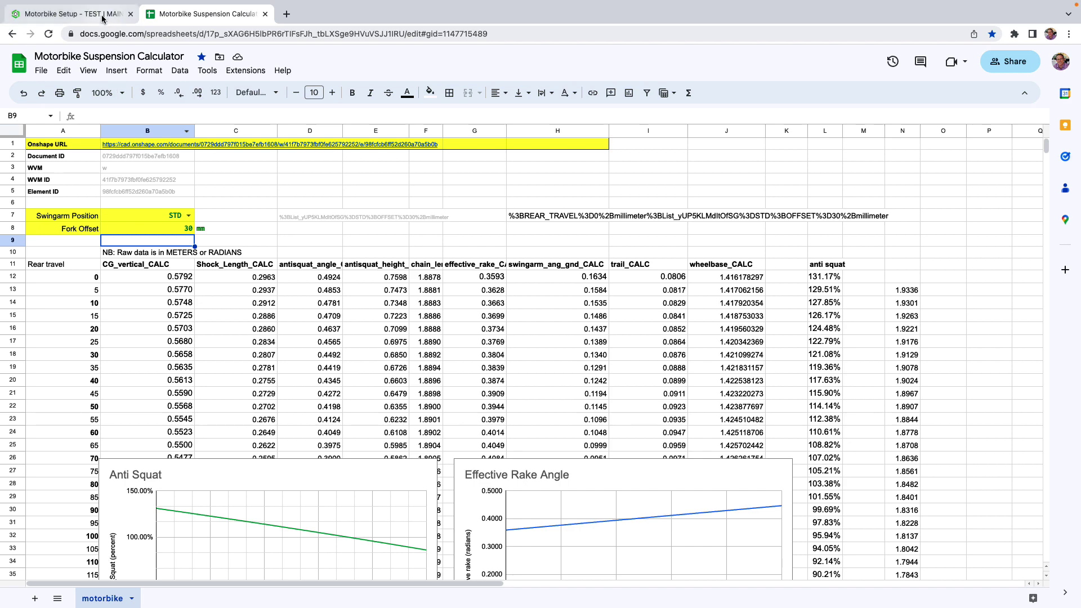
left_click(102, 18)
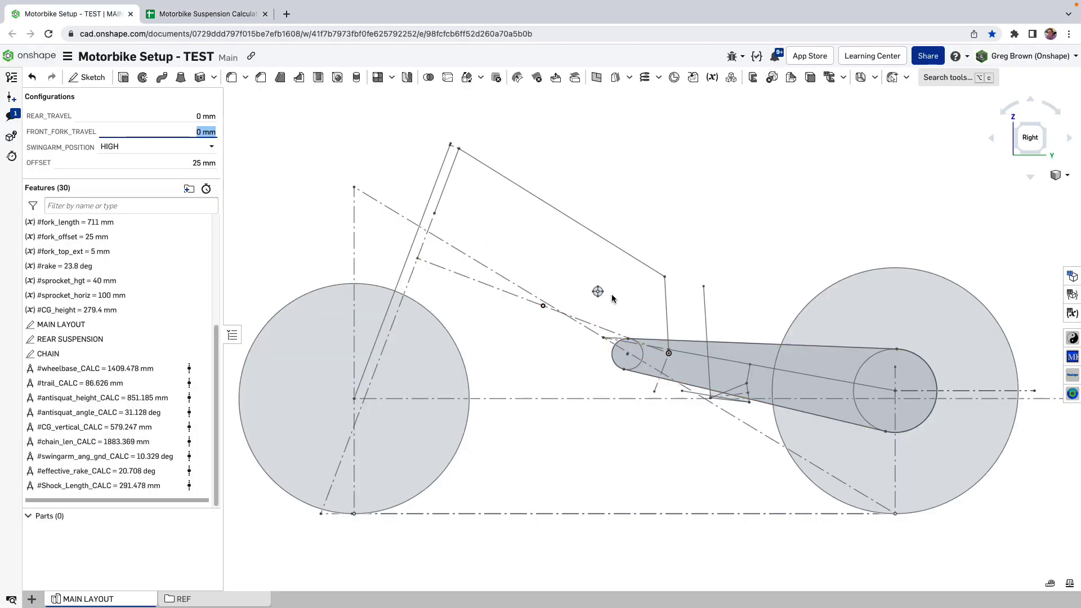
Step: Back in the calculator, choose LOW in B7 and review anti squat at 122.96%
left_click(196, 17)
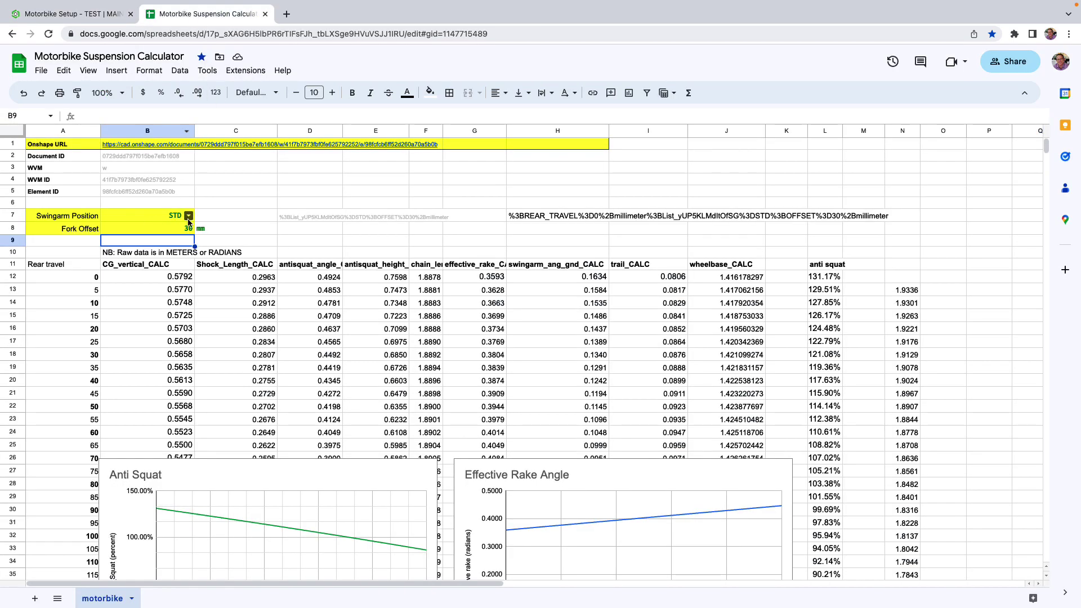
left_click(189, 217)
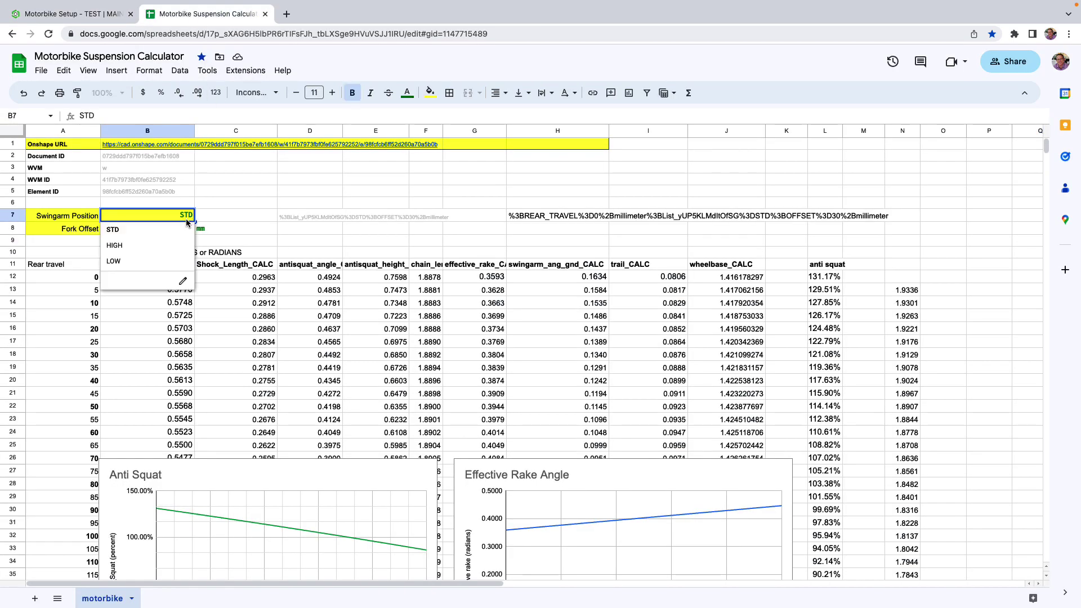
left_click(120, 263)
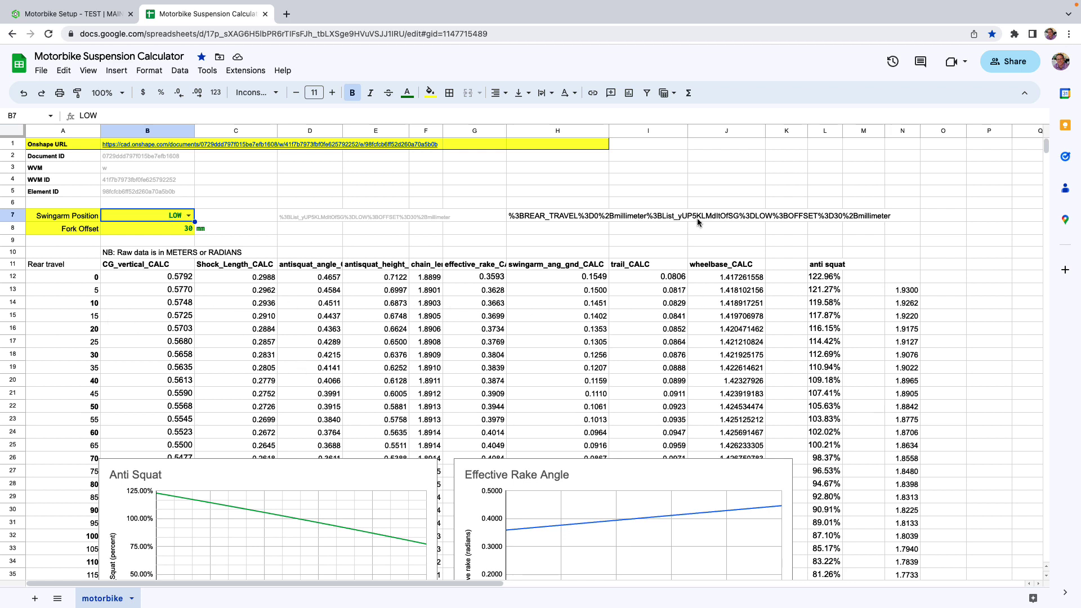
scroll(476, 333, "down", 1)
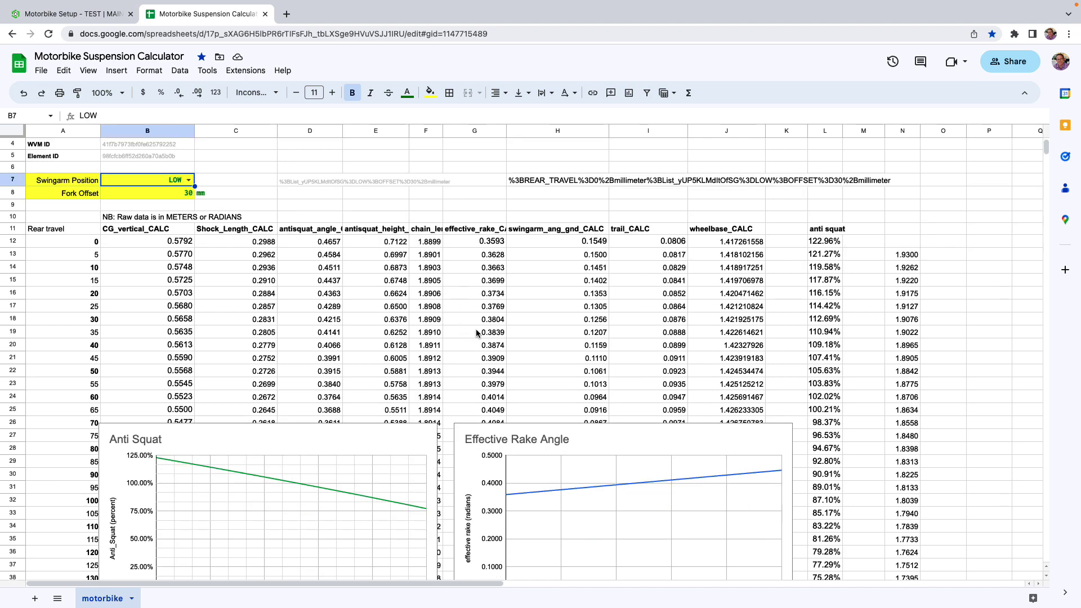
scroll(476, 333, "down", 10)
scroll(448, 294, "up", 12)
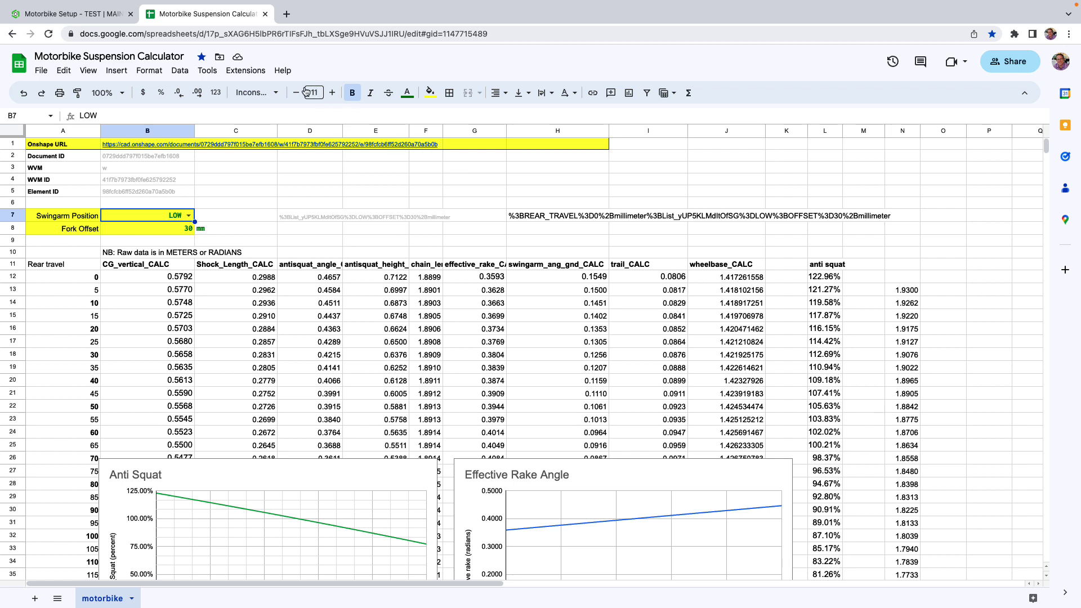
left_click(247, 76)
mouse_move(248, 90)
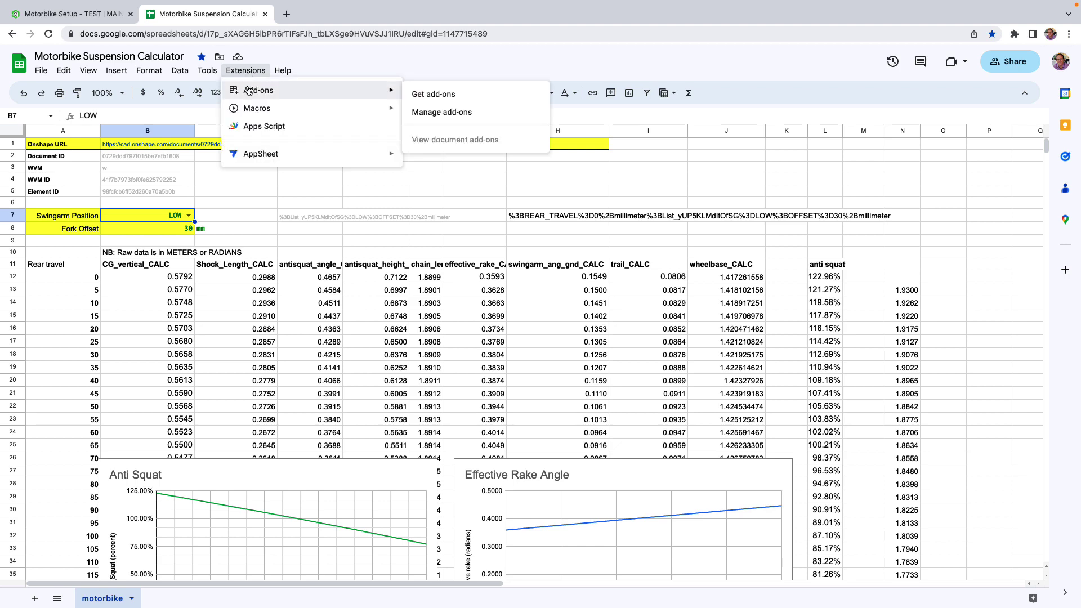
left_click(450, 94)
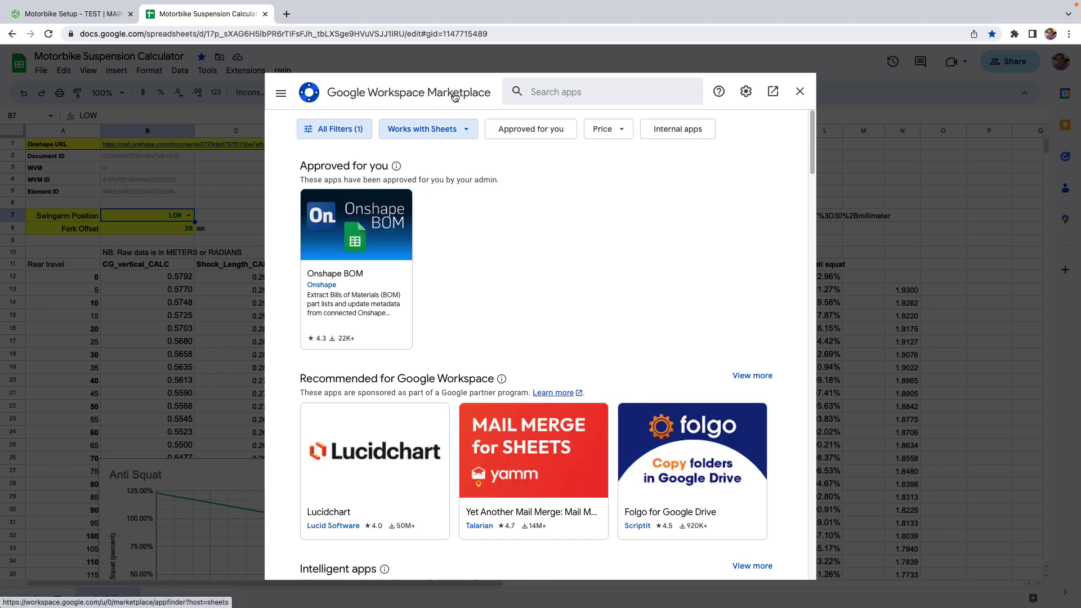
left_click(546, 89)
type("onshape")
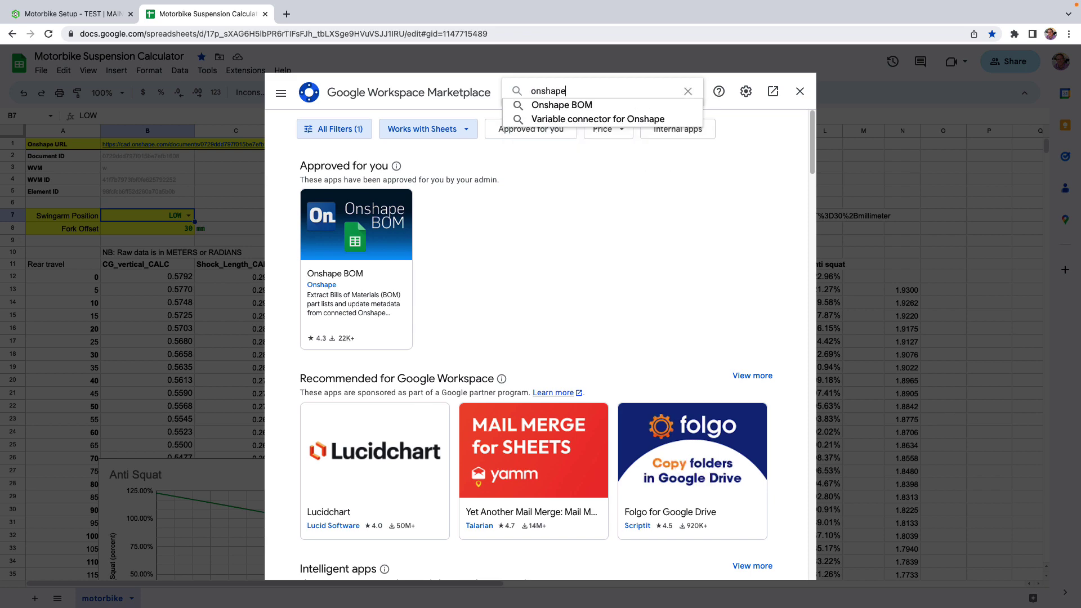
key("Return")
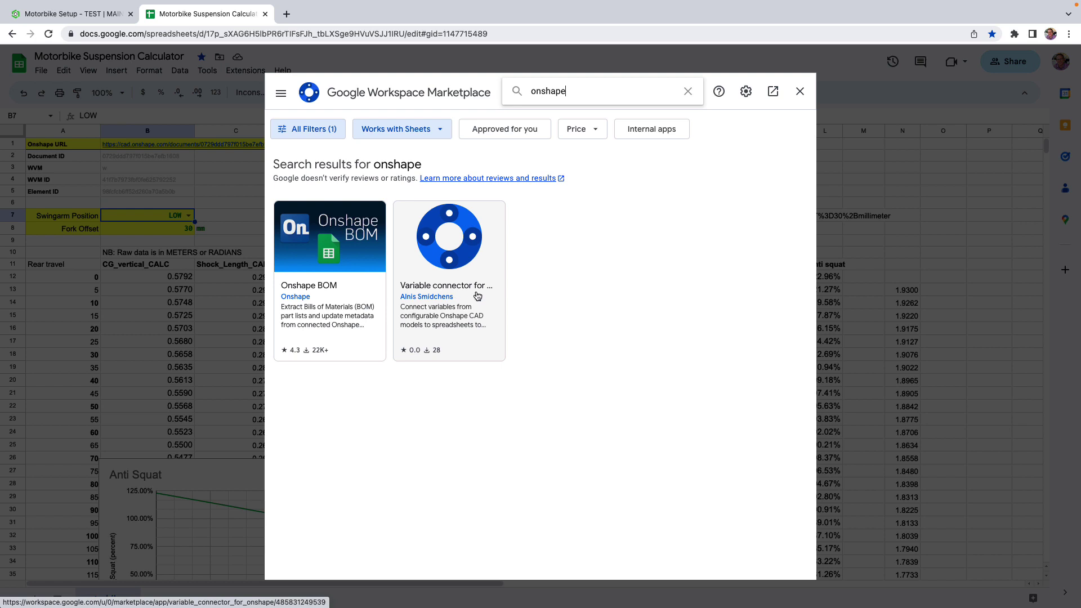
left_click(482, 292)
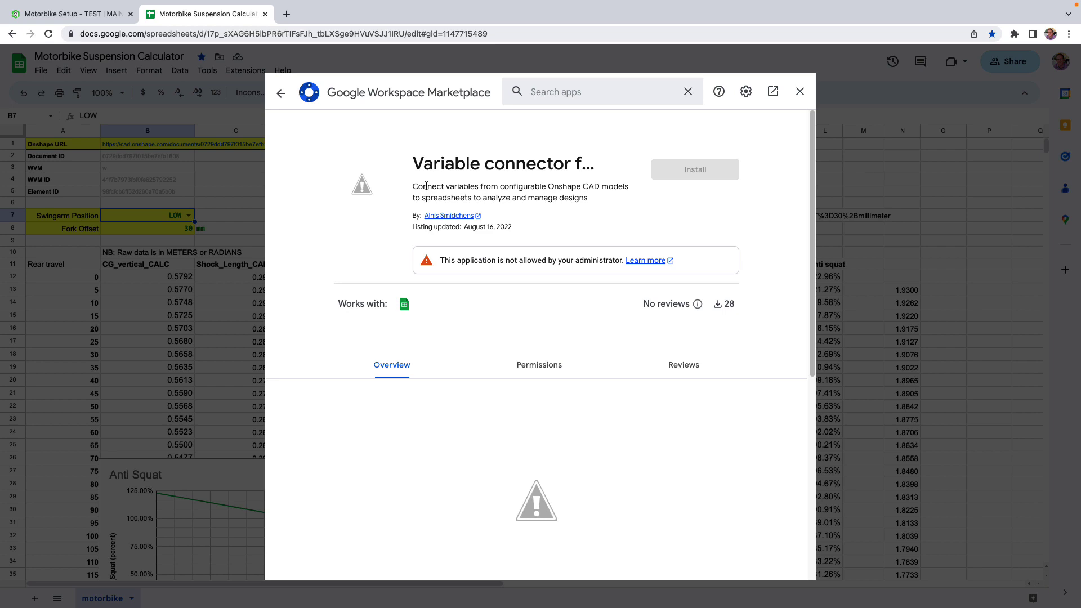
left_click(799, 91)
left_click(244, 73)
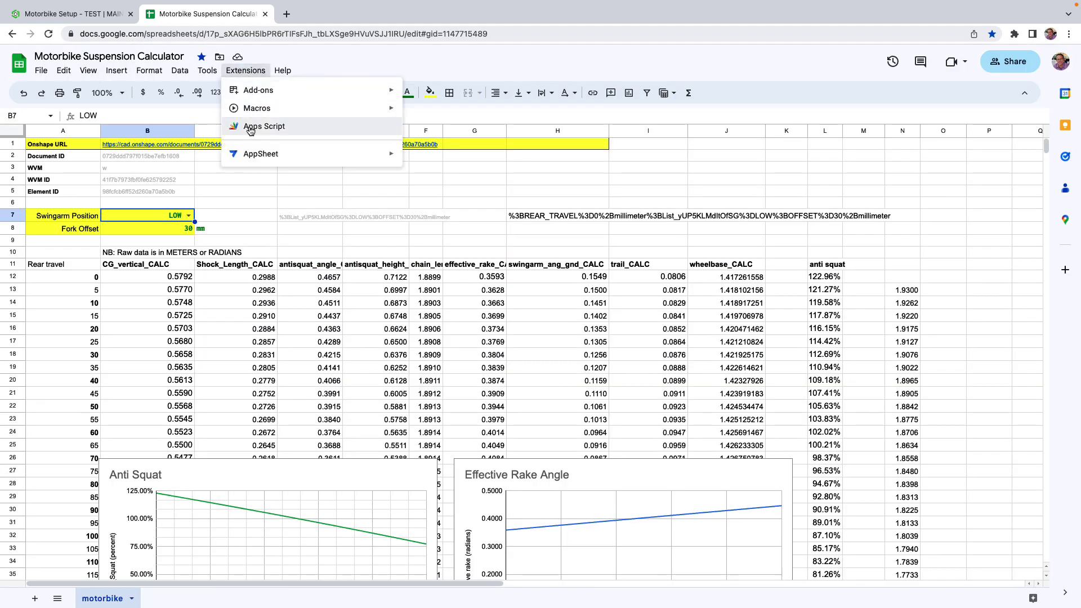
left_click(297, 192)
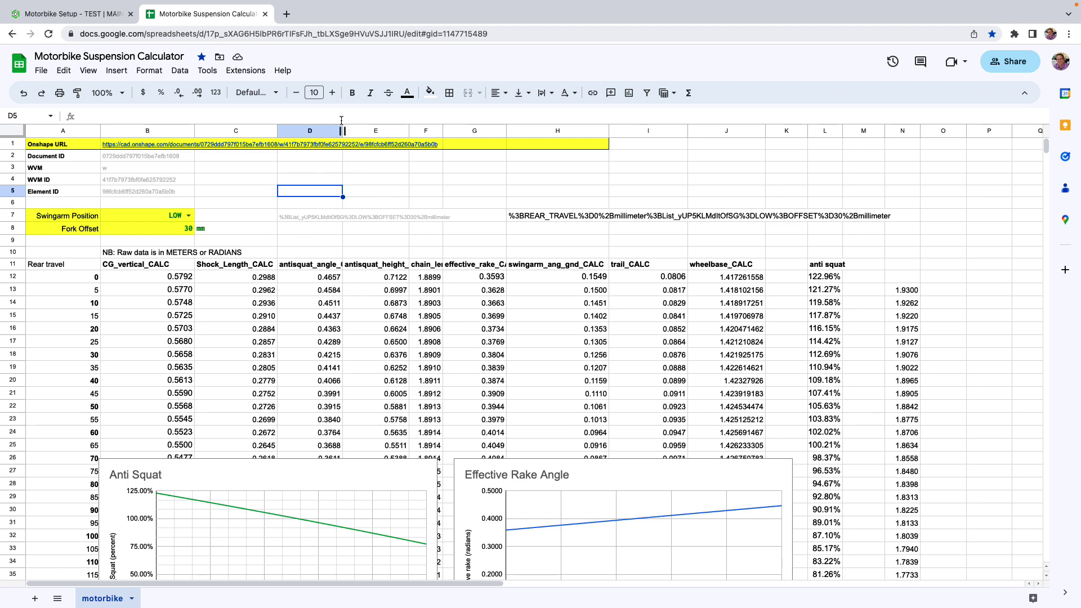
Step: Select H4, check the updated suspension charts, then return to the Onshape Motorbike Setup - TEST sketch
left_click(512, 183)
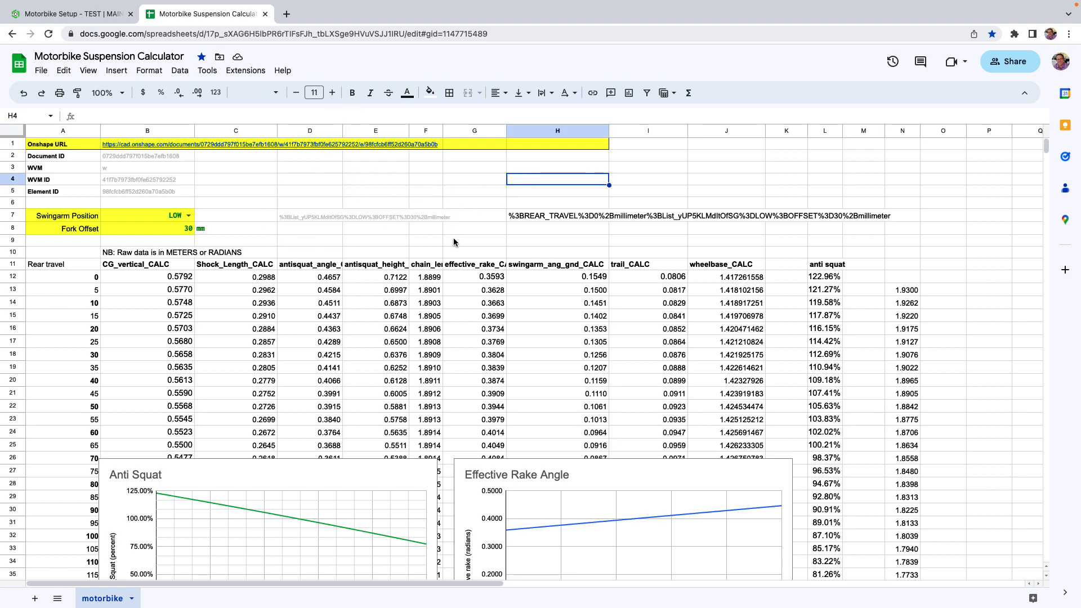
scroll(457, 243, "down", 5)
scroll(464, 281, "up", 5)
scroll(527, 306, "down", 10)
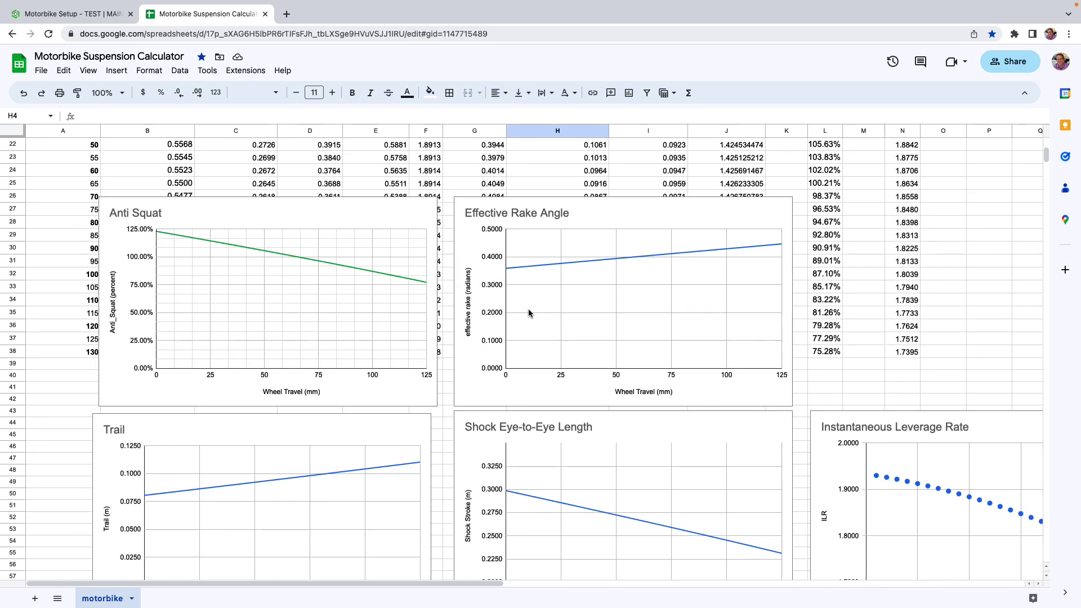
scroll(529, 311, "up", 10)
left_click(73, 13)
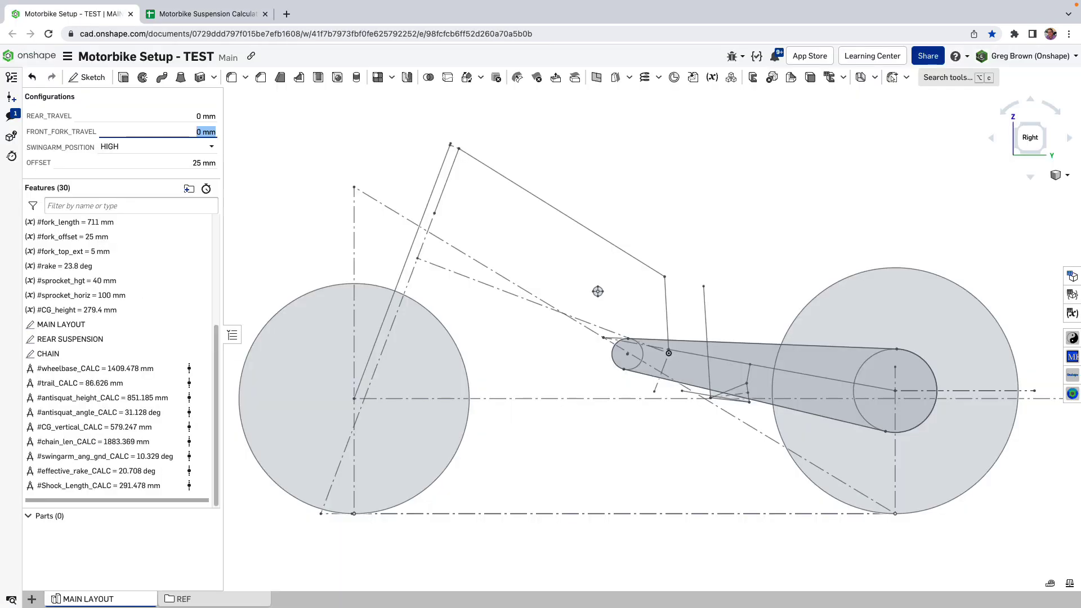
mouse_move(541, 241)
middle_mouse_down()
mouse_move(639, 272)
mouse_move(669, 264)
middle_mouse_up()
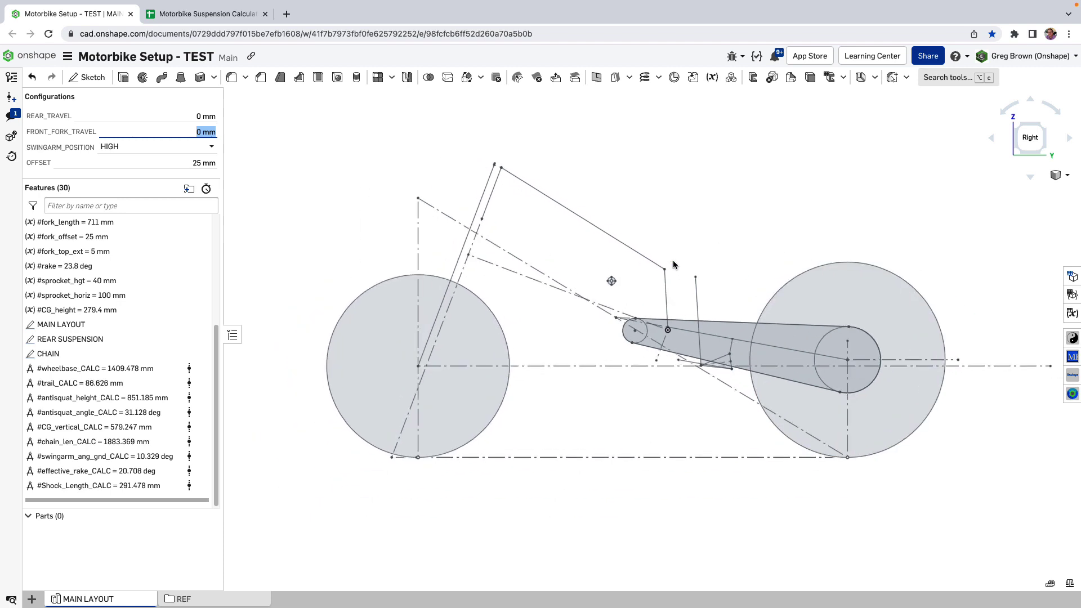
left_click(611, 280)
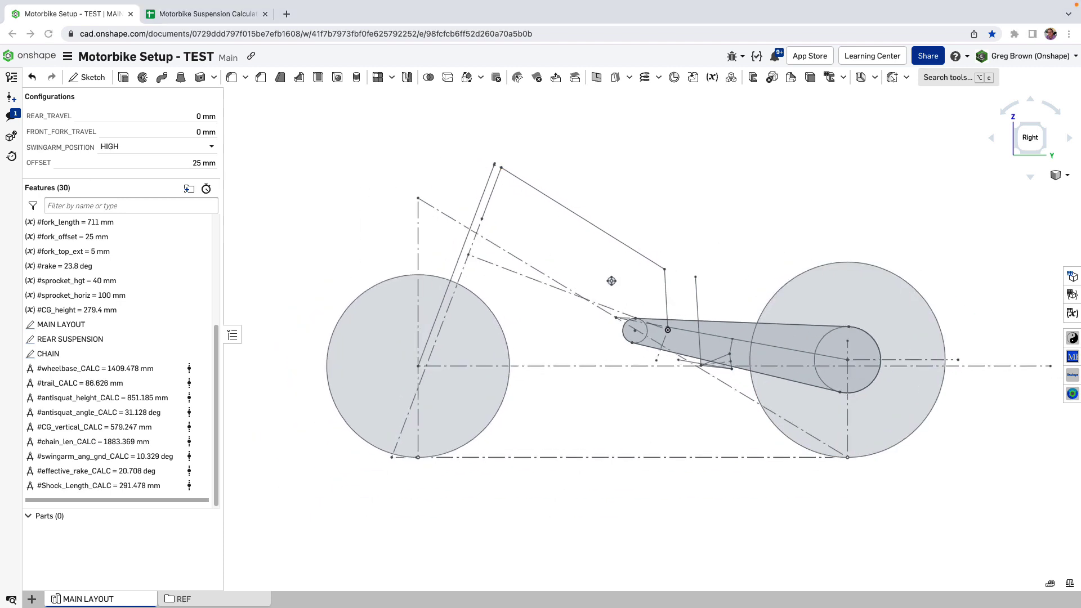